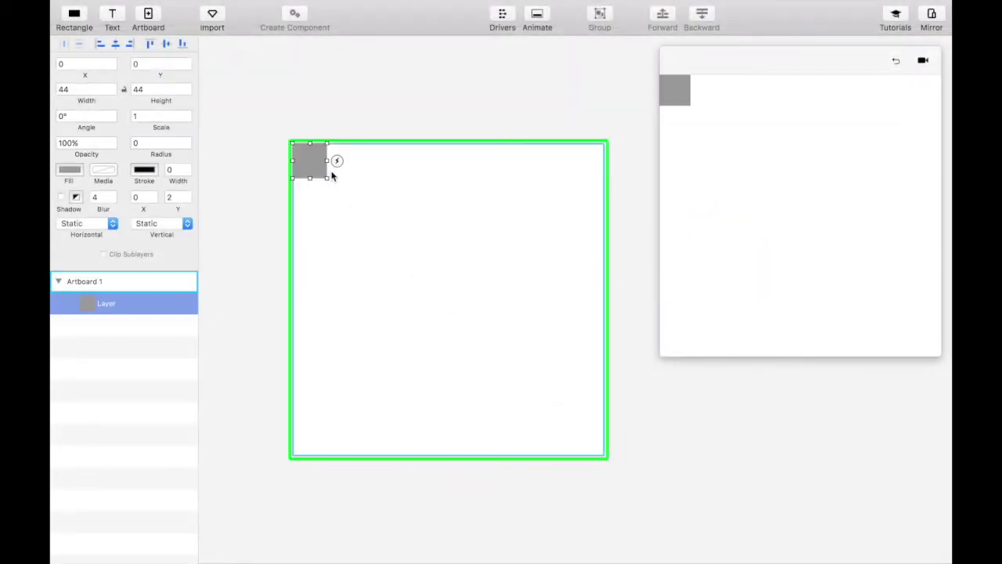
Centre the grey square on the artboard and surround its centre with four touching 44 by 44 circles with corner radius 100
drag(314, 159, 451, 296)
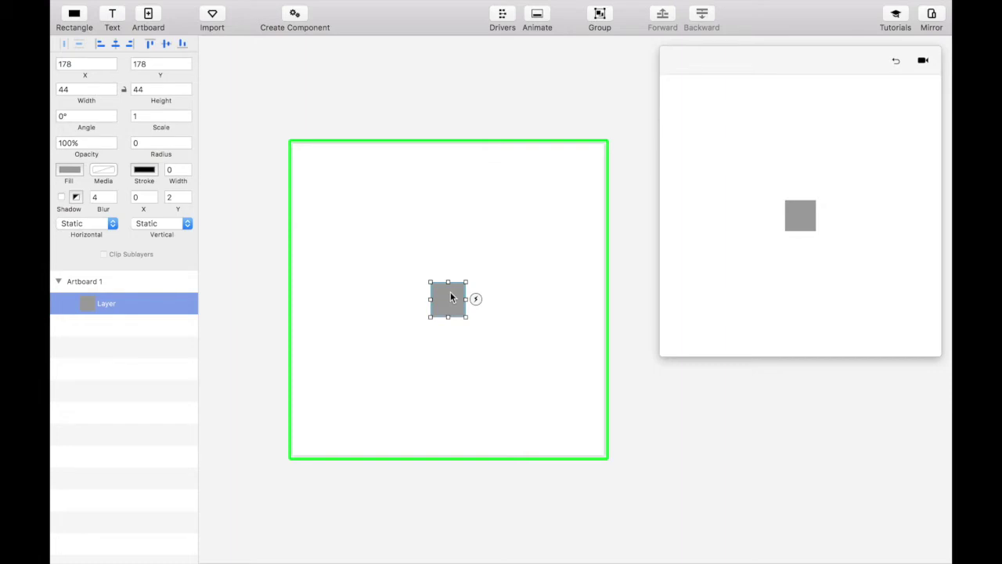
key(r)
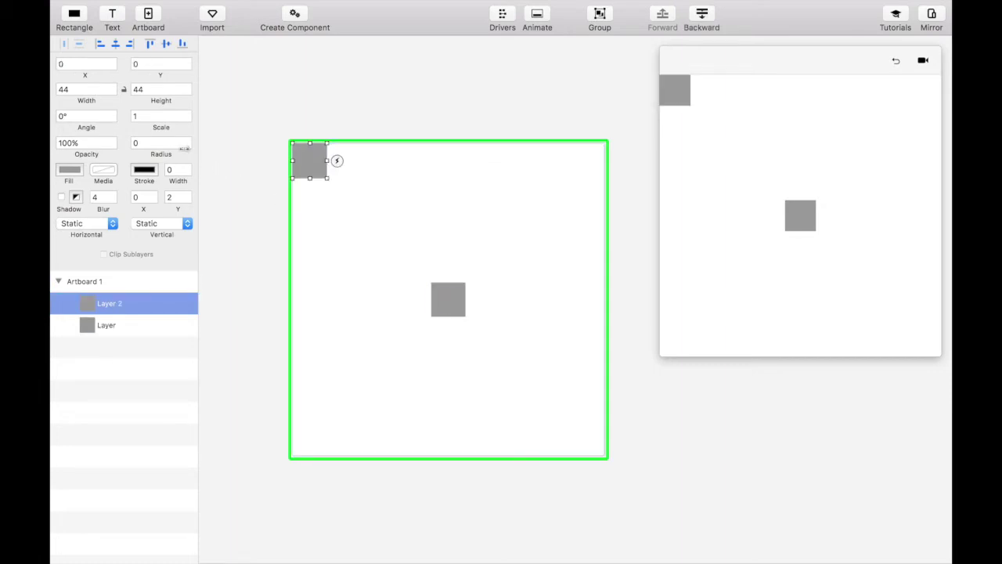
click(154, 144)
key(Return)
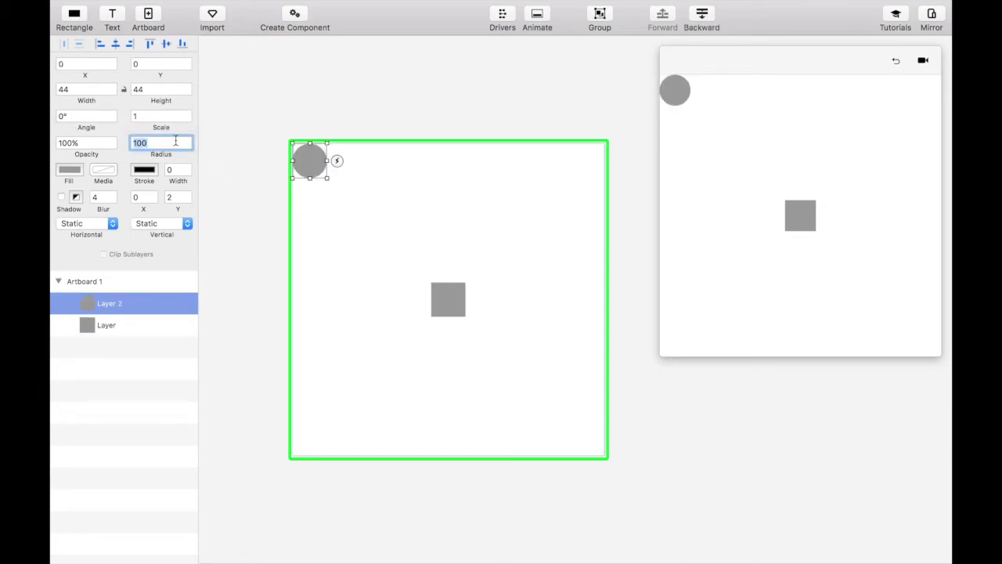
drag(312, 159, 440, 283)
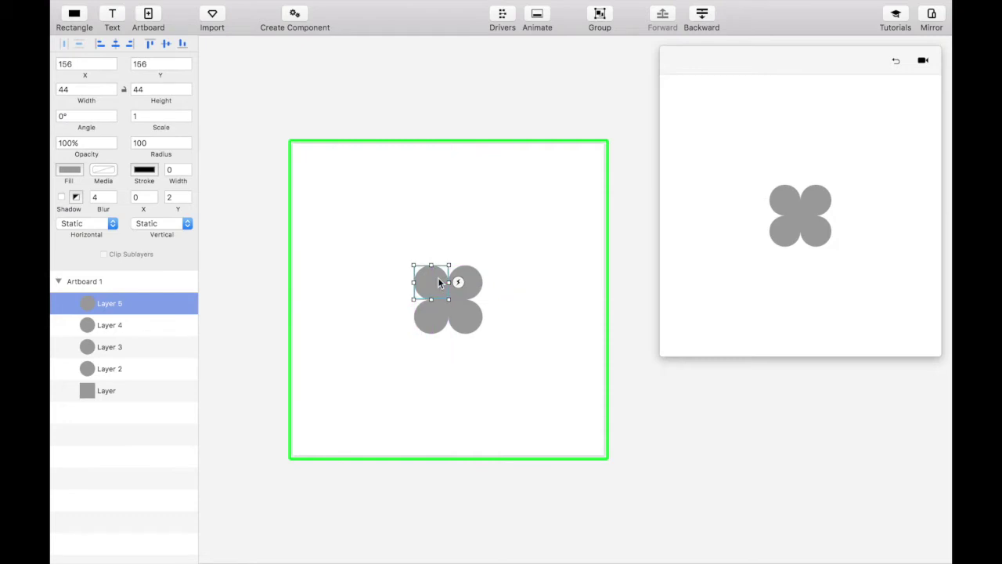
Fill all four circles around the square with purple, hex B121E9
shift+click(472, 284)
shift+click(436, 318)
shift+click(468, 323)
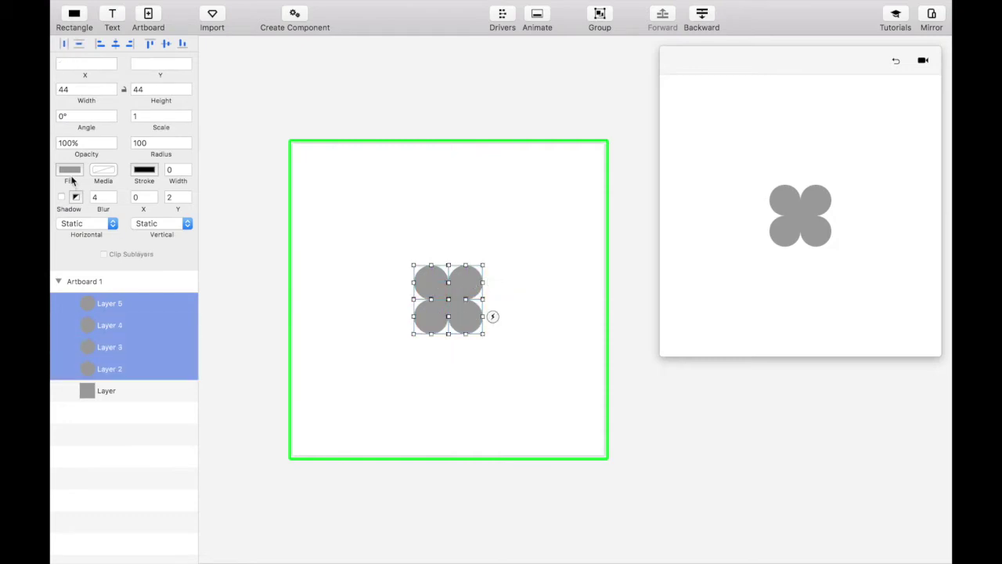
click(70, 174)
drag(178, 209, 180, 203)
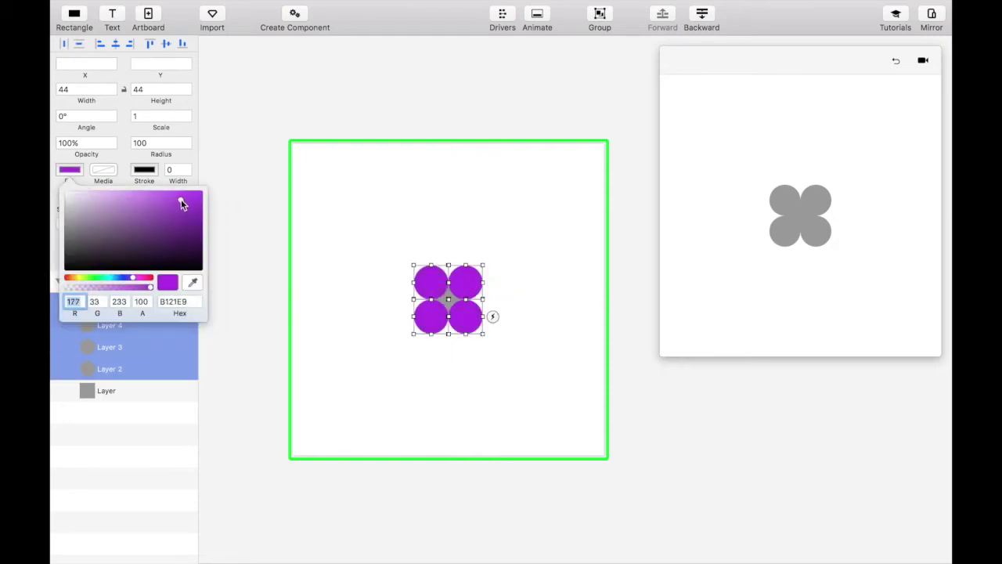
click(387, 313)
Spread the four purple circles apart by moving each one 10 units outward both horizontally and vertically
drag(471, 288, 471, 283)
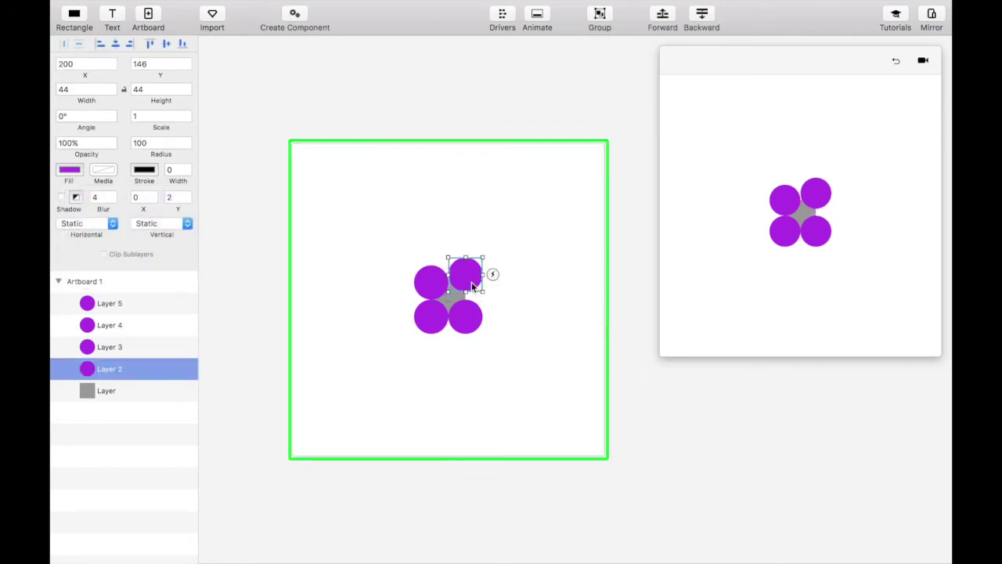
key(shift+Right)
click(470, 317)
key(shift+Right)
key(shift+Down)
click(431, 316)
key(shift+Left)
key(shift+Down)
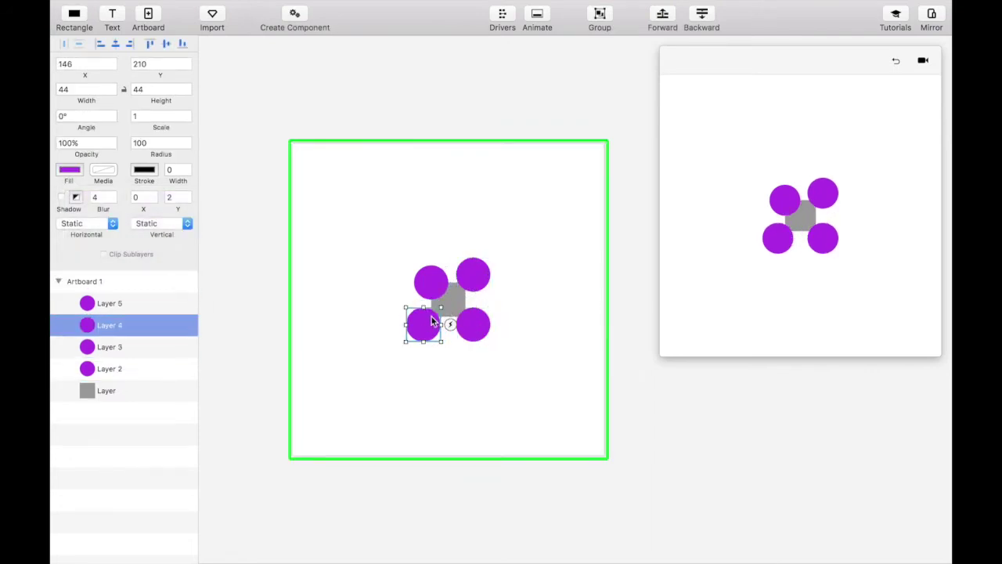
click(437, 289)
key(shift+Left)
key(shift+Up)
Set the opacity of the grey centre square to 0%
click(453, 301)
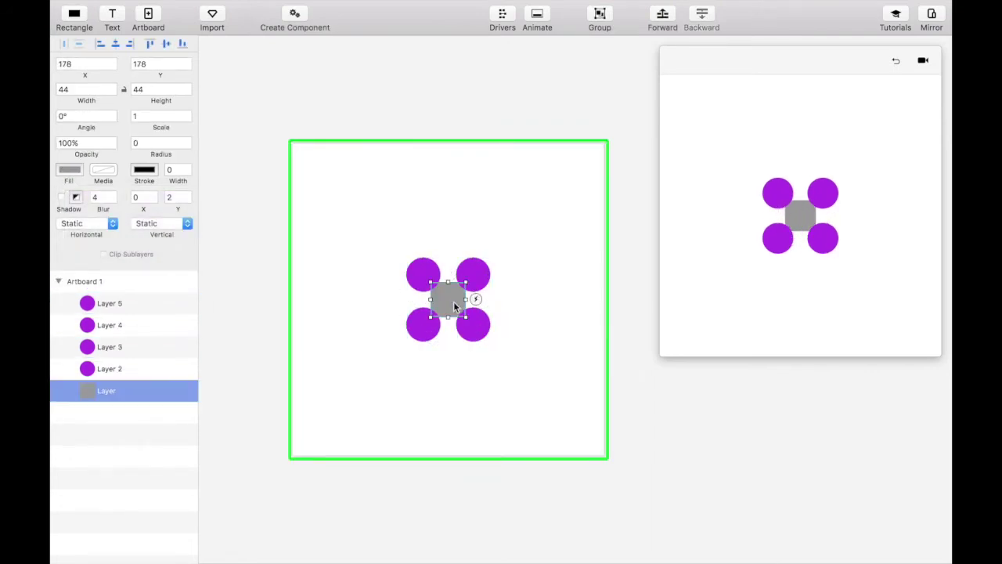
click(71, 141)
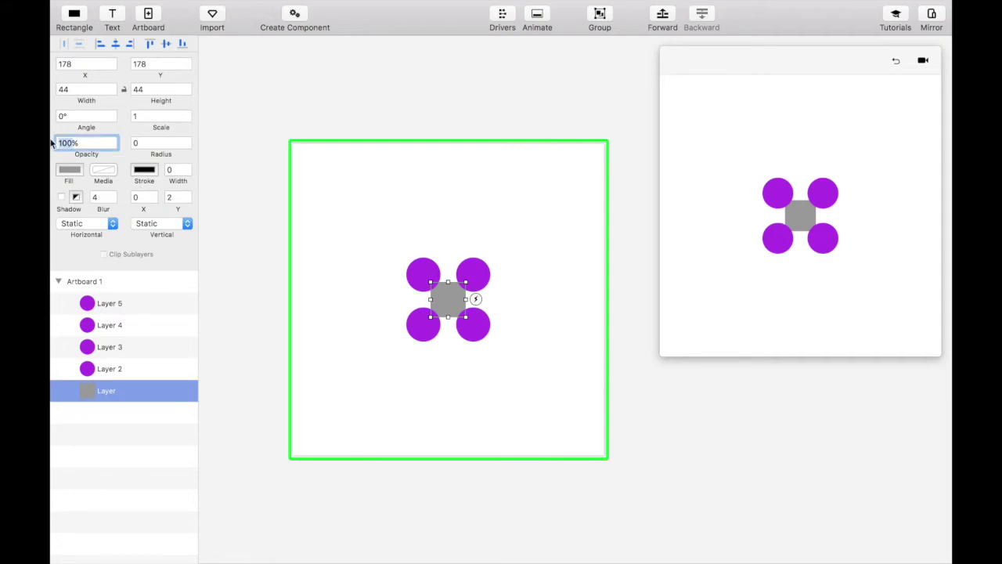
text(0)
key(Return)
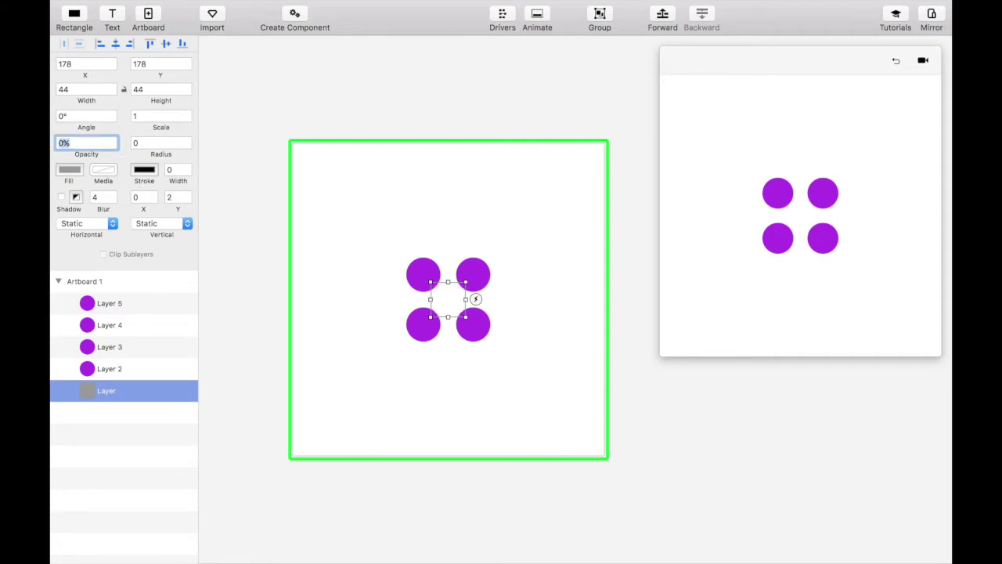
Group the square with the four circles and name the group Spinner
shift+click(107, 305)
key(super+g)
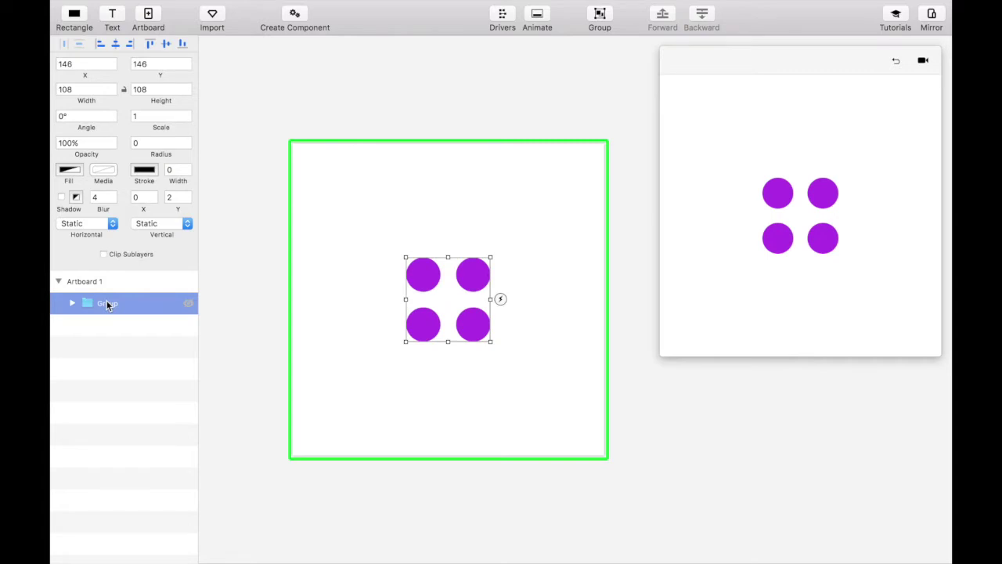
double_click(107, 303)
text(Spinner)
key(Return)
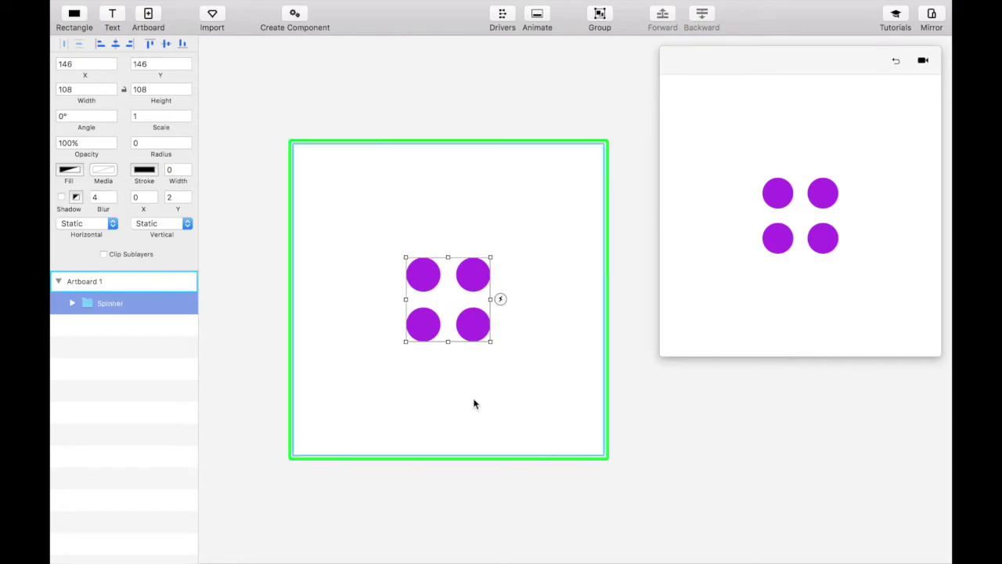
Add a Tap transition from Artboard 1 to a new duplicate artboard
click(545, 404)
click(611, 296)
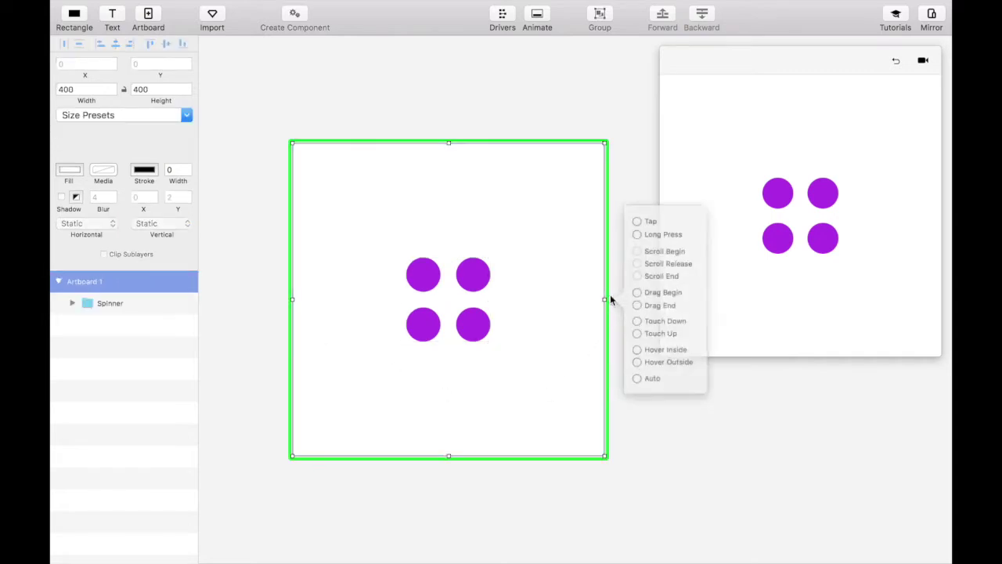
drag(634, 230, 548, 220)
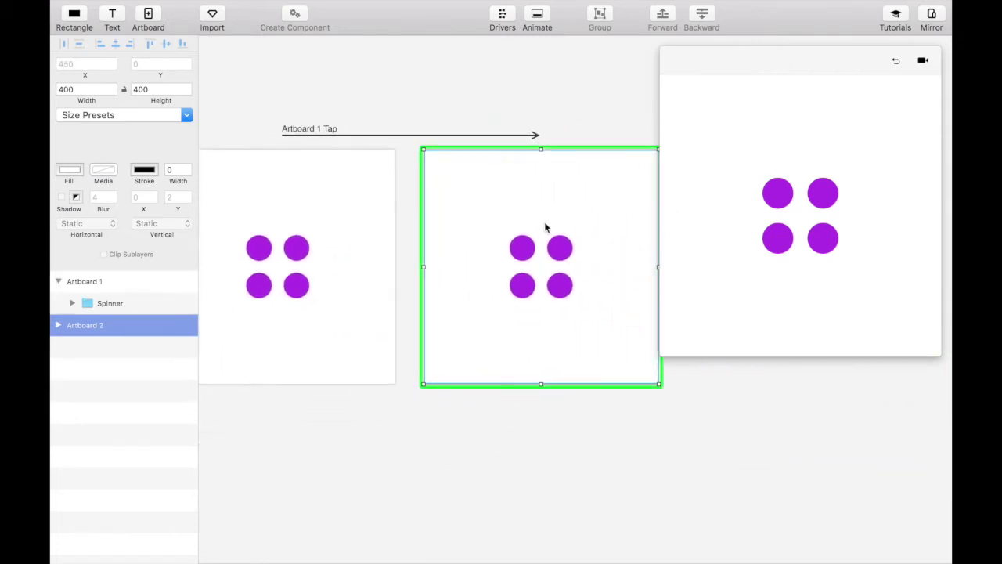
Change the fill of the four circles in Artboard 2's Spinner group to blue, hex 4121E8
click(546, 234)
click(72, 346)
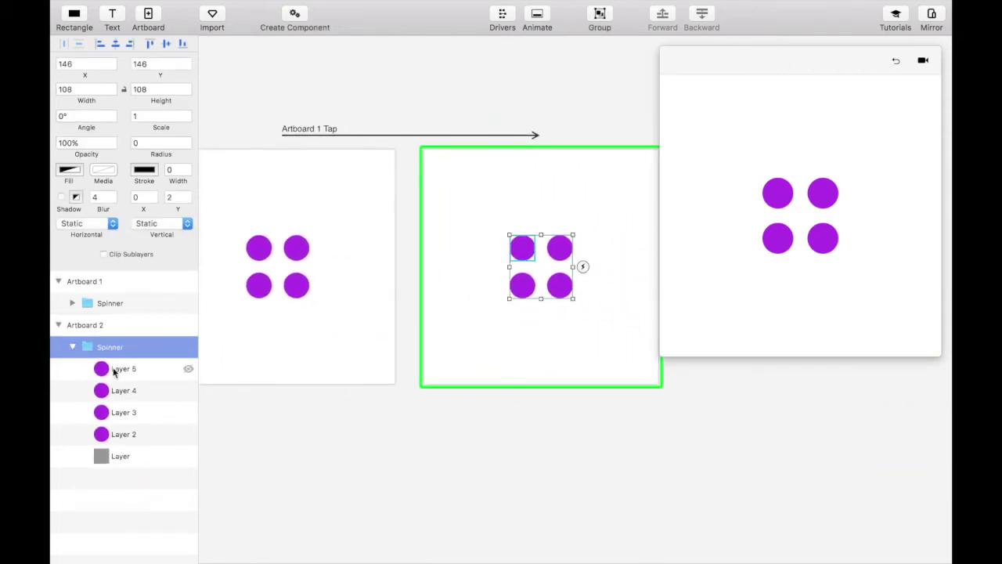
click(111, 372)
shift+click(123, 434)
click(70, 171)
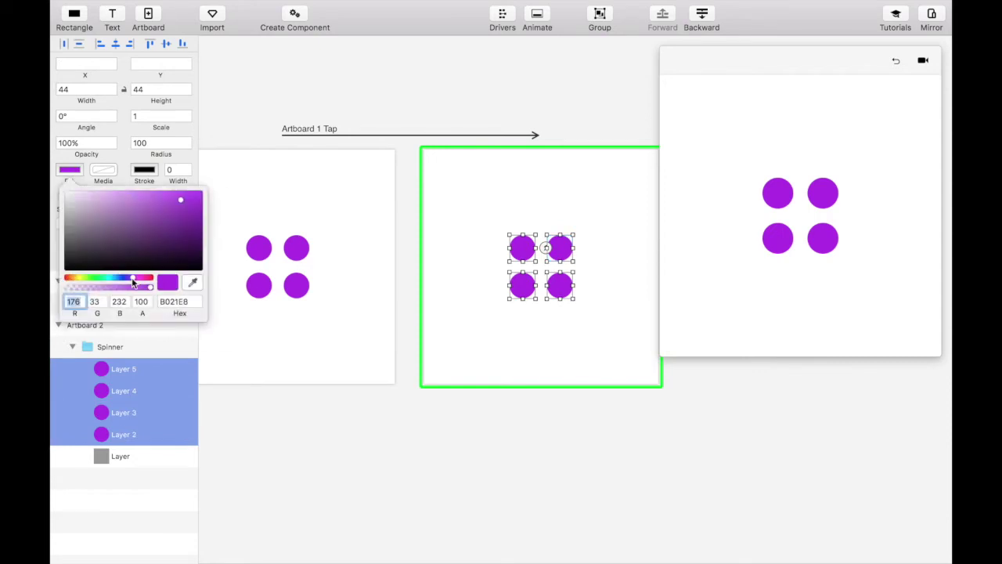
drag(130, 280, 124, 277)
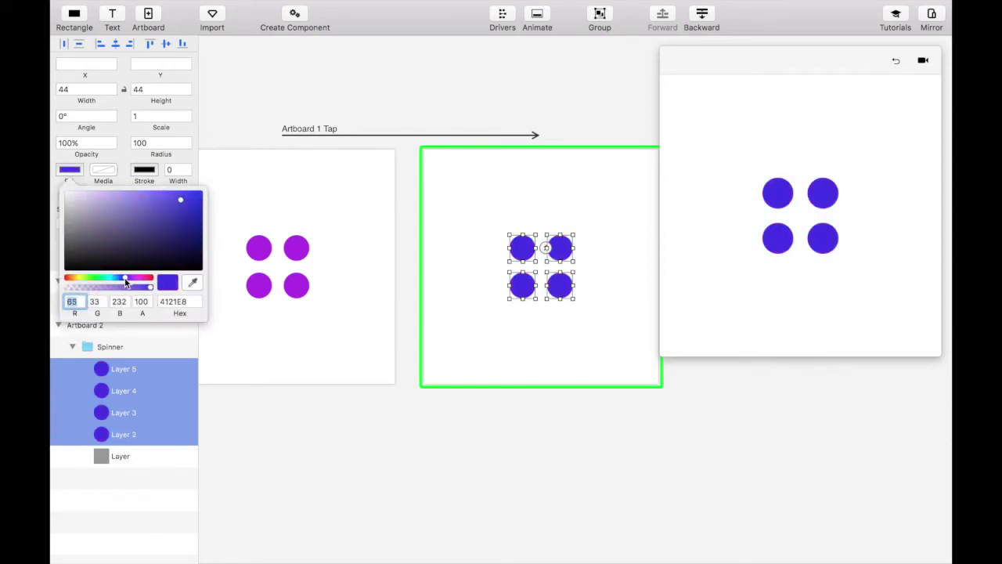
click(495, 345)
Set the angle of Artboard 2's Spinner group to 360° and preview the tap transition from Artboard 1
click(107, 348)
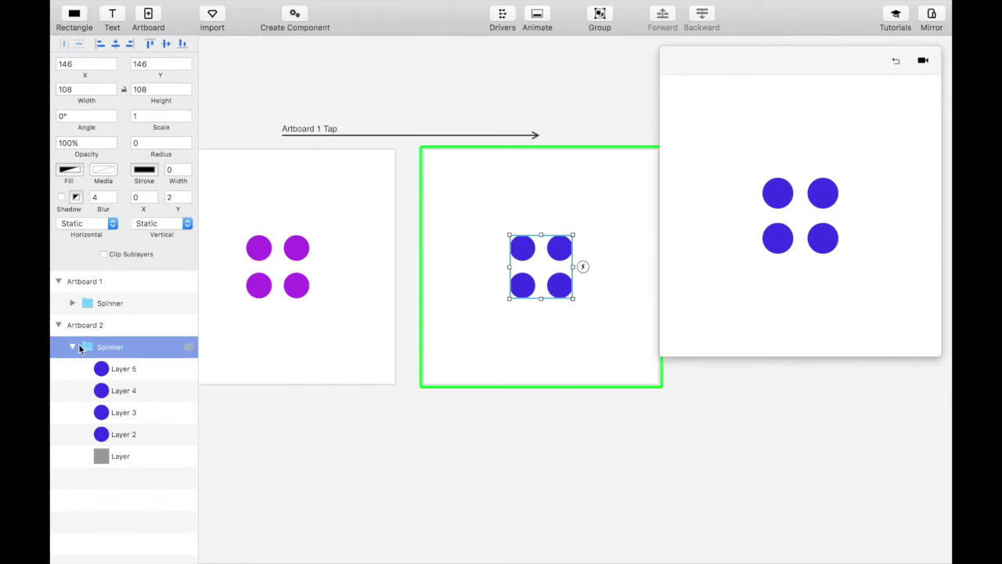
click(71, 346)
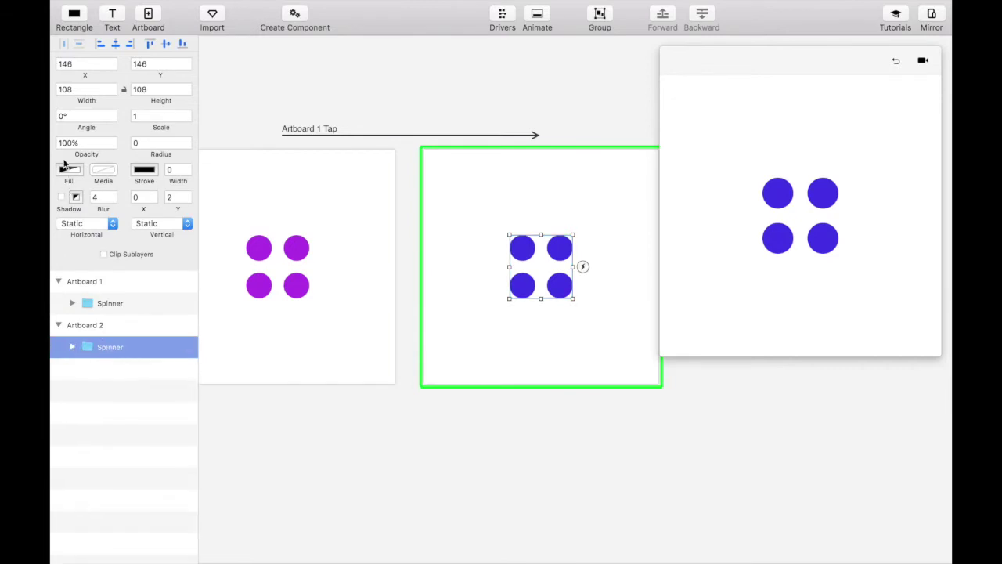
click(62, 115)
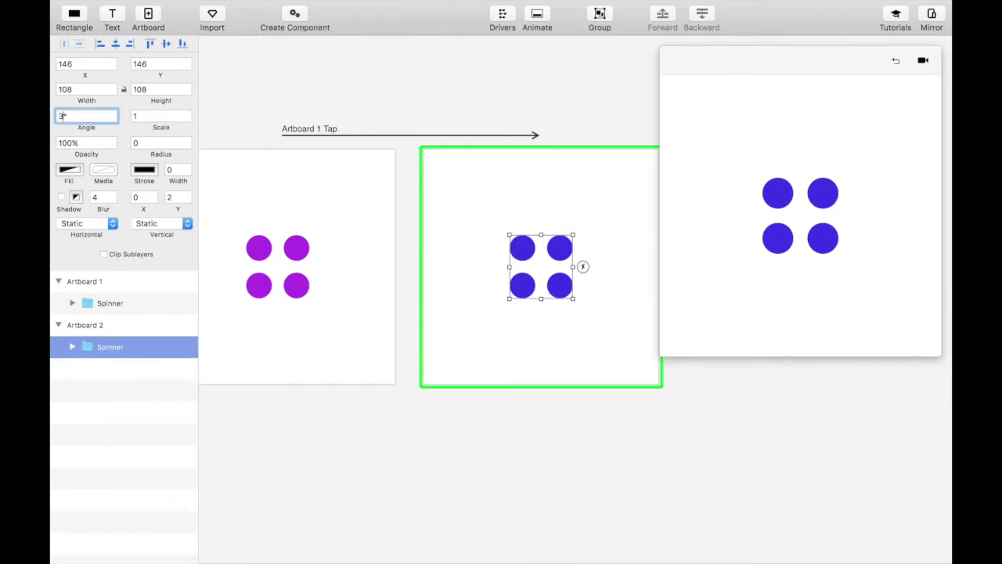
text(360)
click(321, 188)
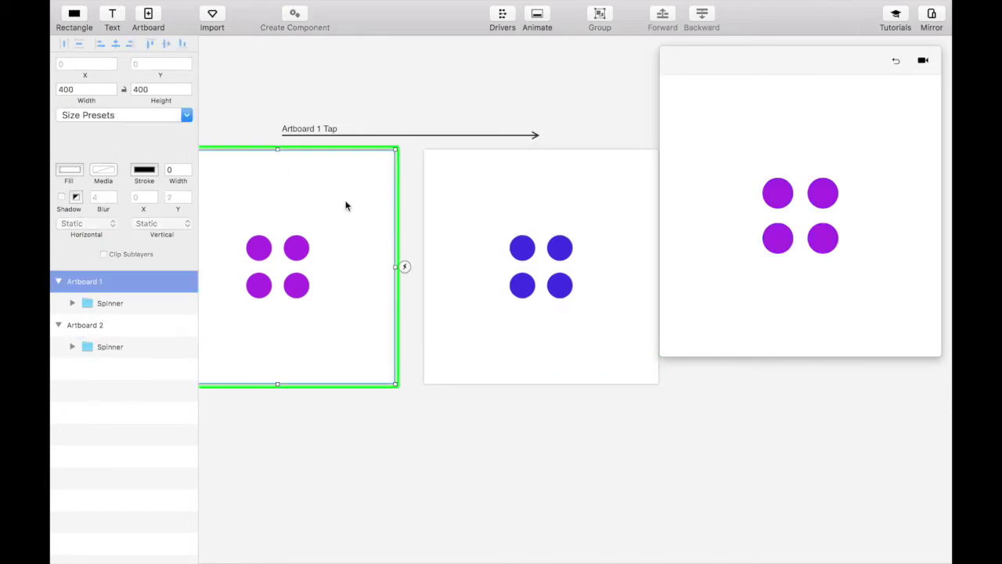
click(864, 304)
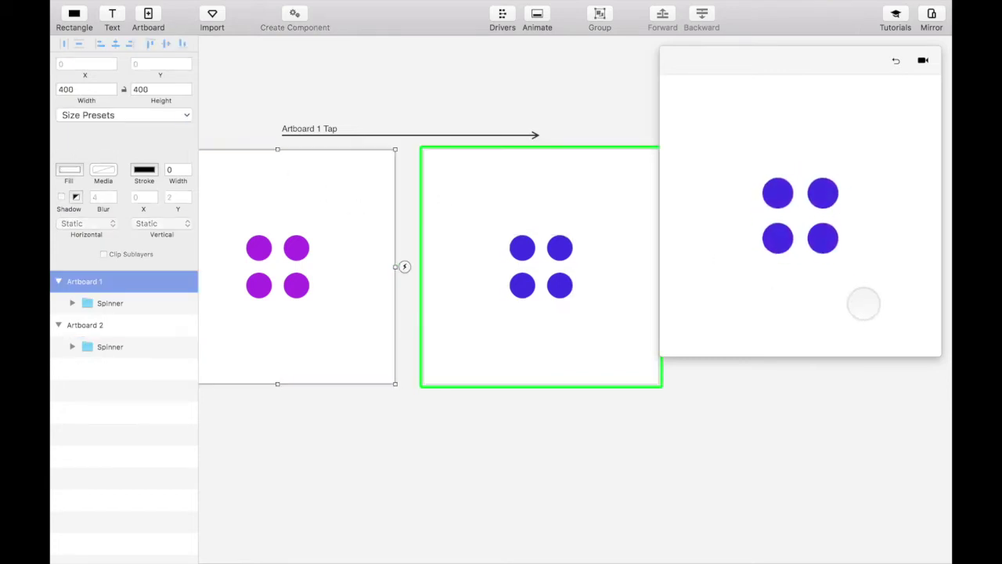
Extend all fill and angle animations of the Artboard 1 tap transition to about 0.76 s and preview it from Artboard 1
click(409, 135)
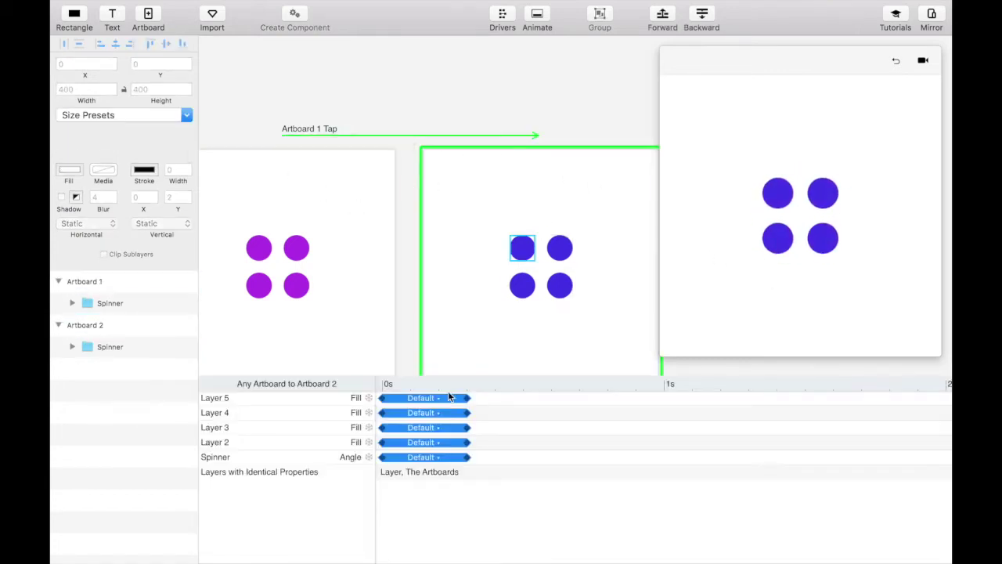
drag(454, 395, 597, 416)
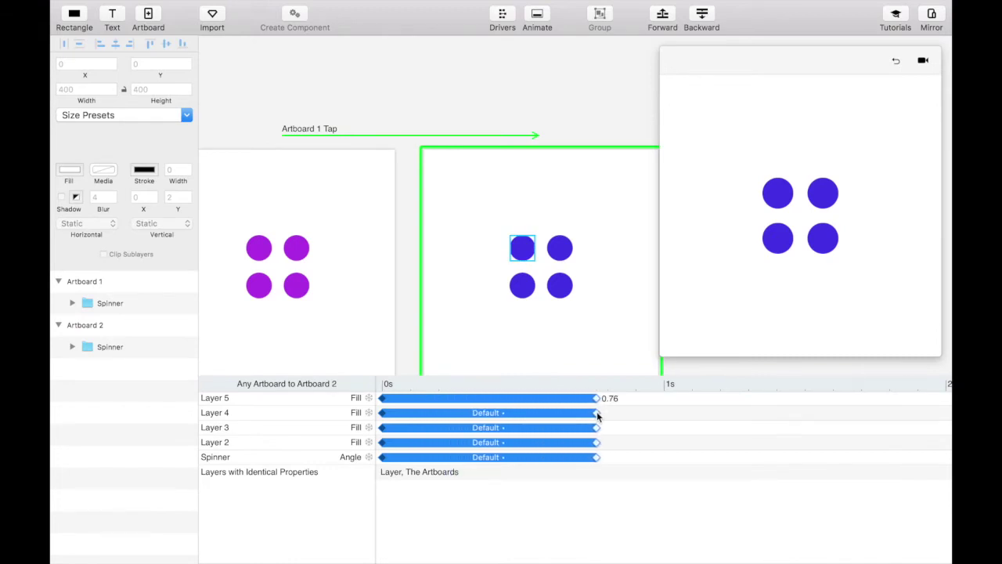
click(342, 198)
click(854, 325)
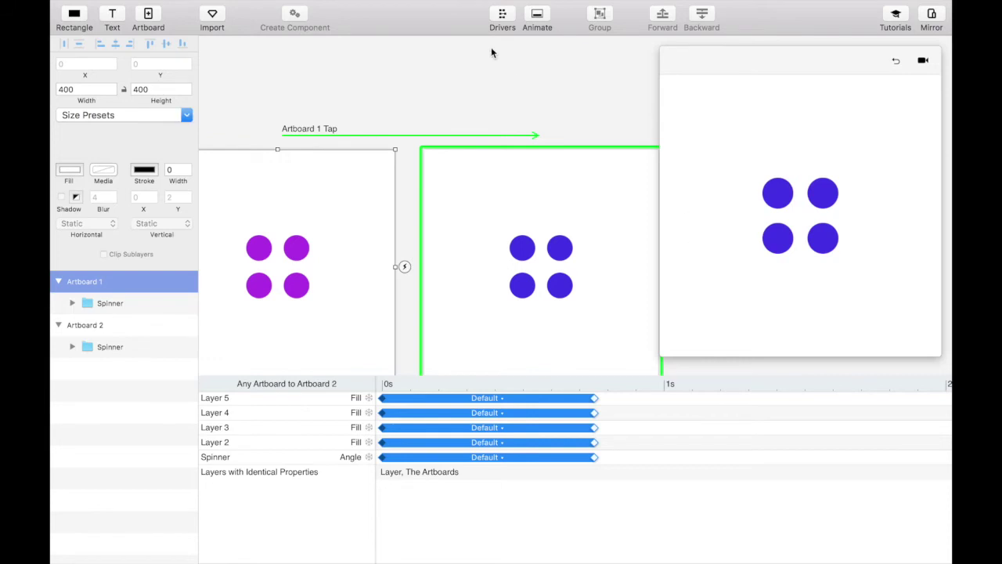
Add an Auto transition from Artboard 2 to a new duplicate artboard
click(516, 137)
click(563, 187)
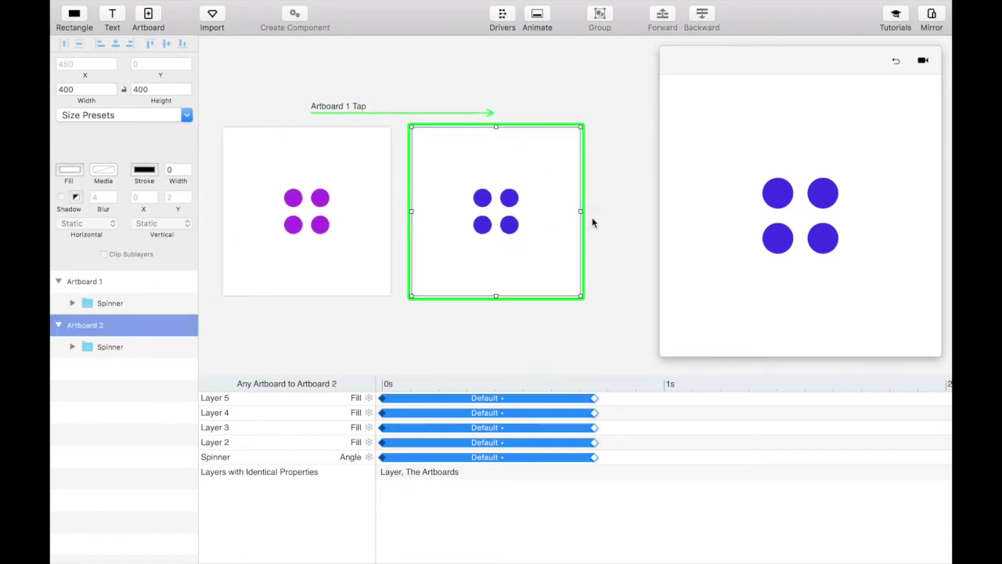
click(592, 221)
click(610, 283)
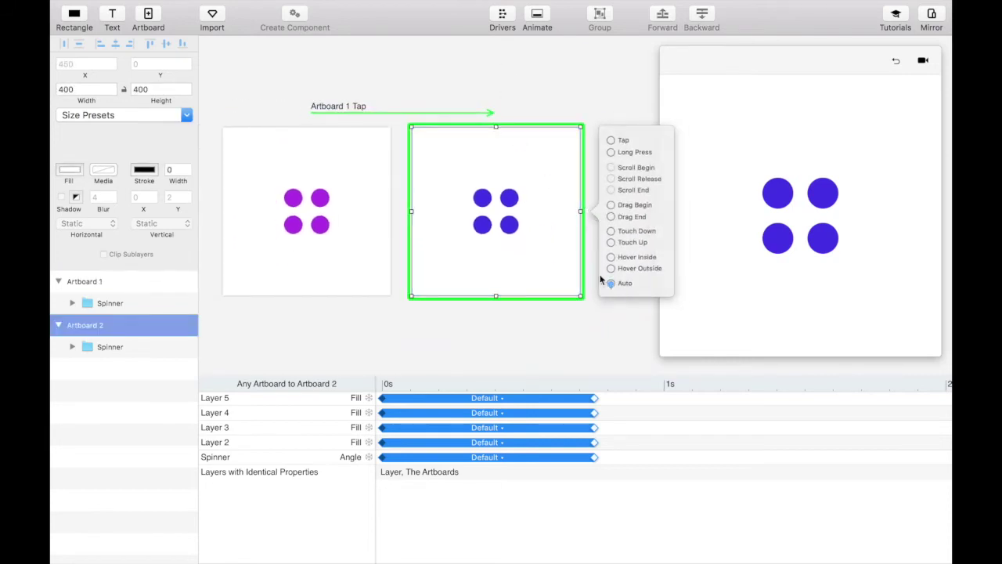
click(547, 204)
Change the fill of the four circles in Artboard 3's Spinner group to turquoise, hex 21E4E8
scroll(547, 209, right, 5)
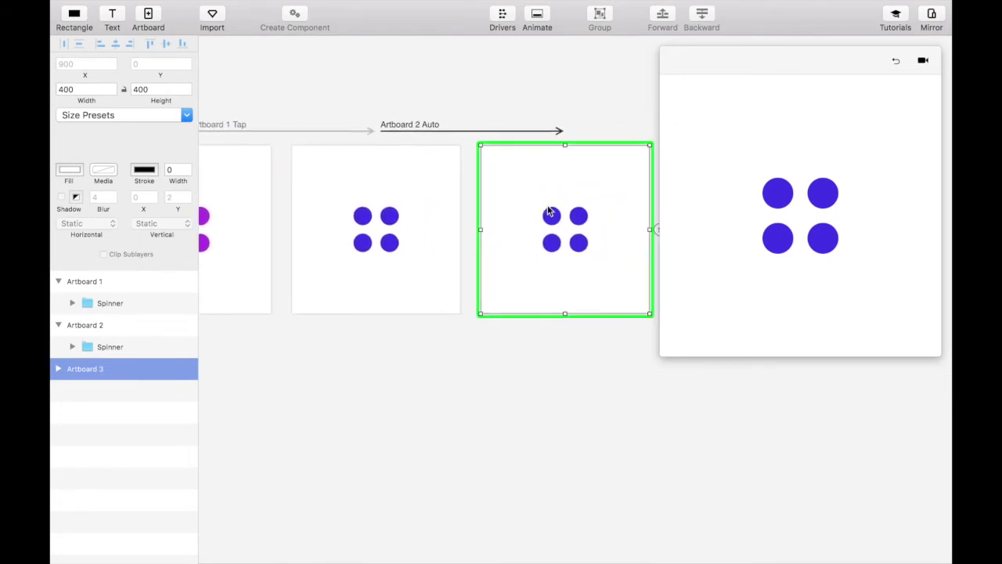
click(492, 220)
click(74, 391)
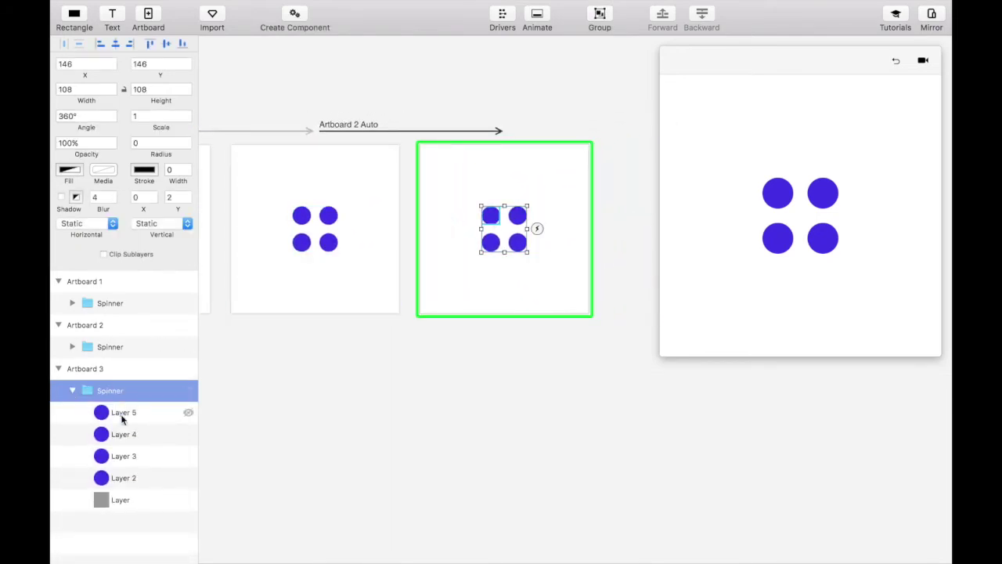
click(118, 411)
shift+click(122, 477)
click(70, 170)
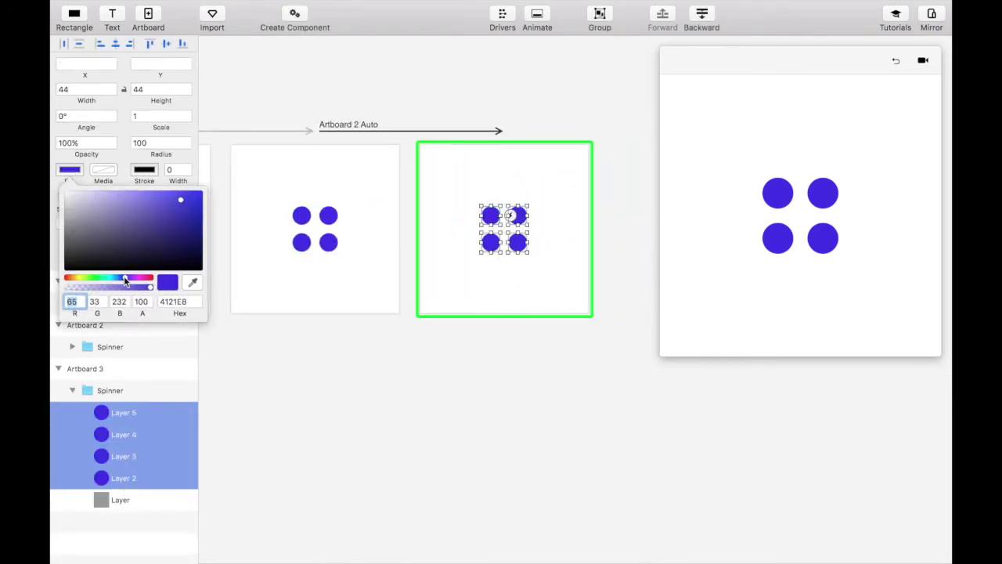
drag(127, 280, 108, 279)
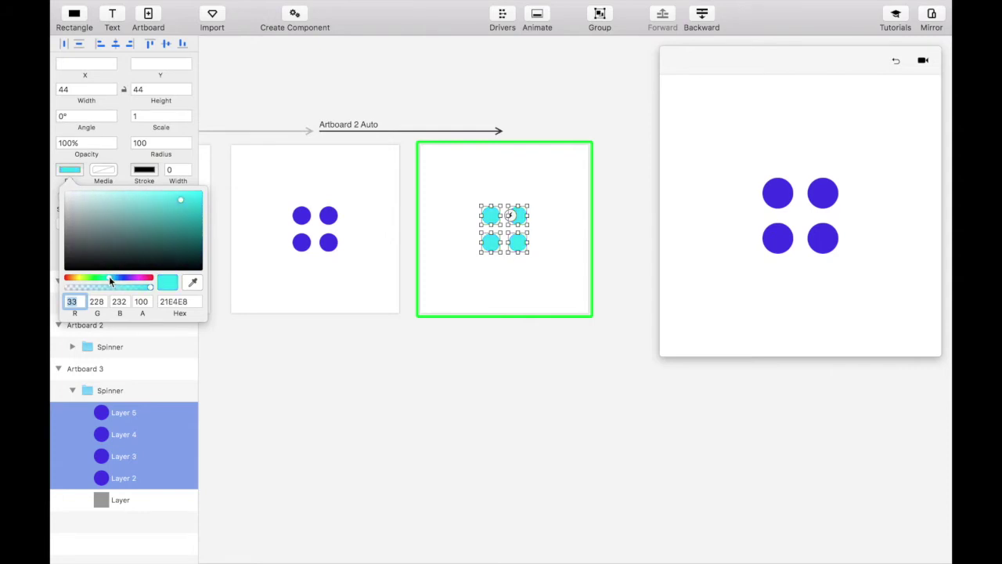
Set the angle of Artboard 3's Spinner group to 720° and preview the full transition sequence starting from Artboard 1
click(114, 387)
click(77, 115)
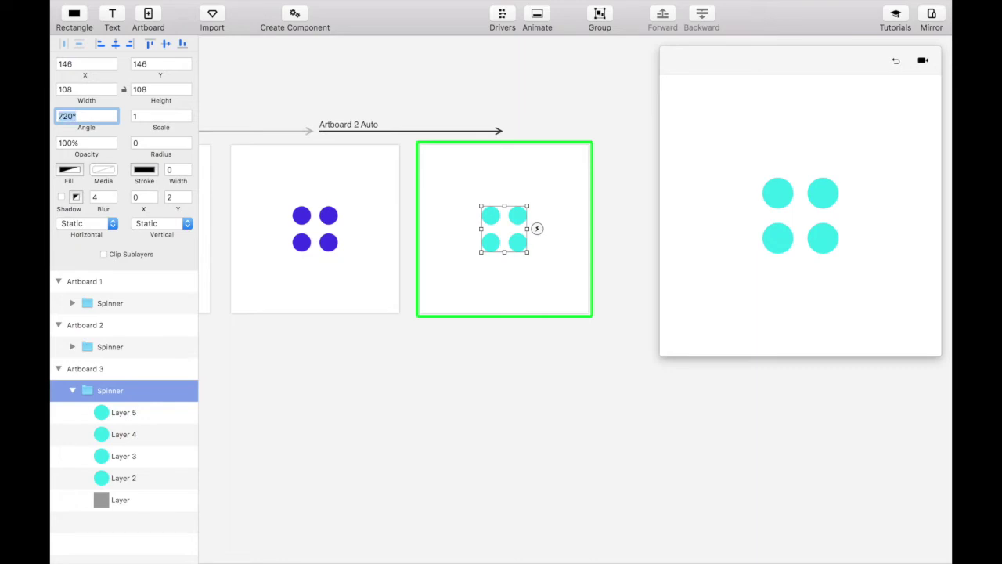
scroll(258, 104, left, 4)
click(317, 167)
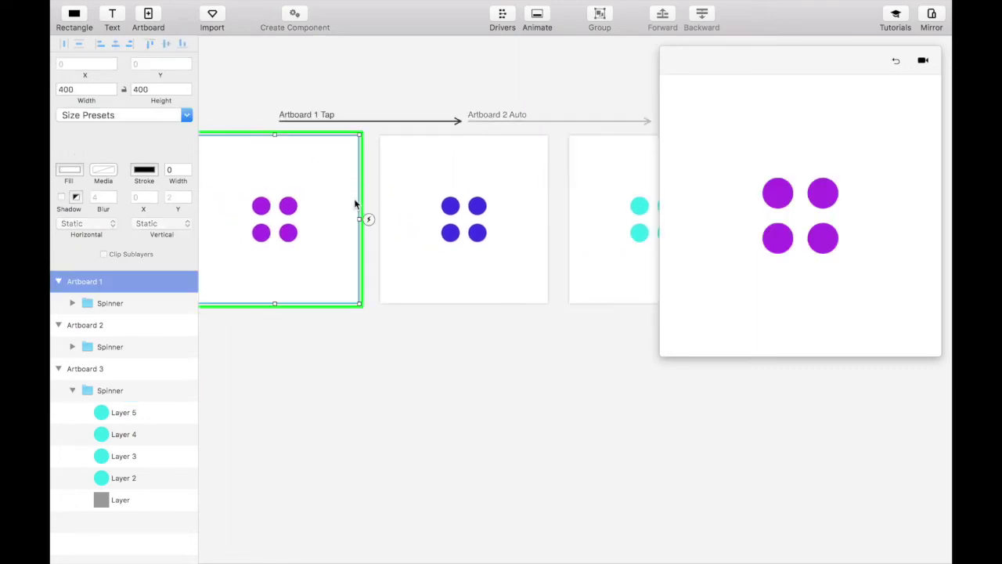
scroll(354, 197, down, 3)
click(834, 316)
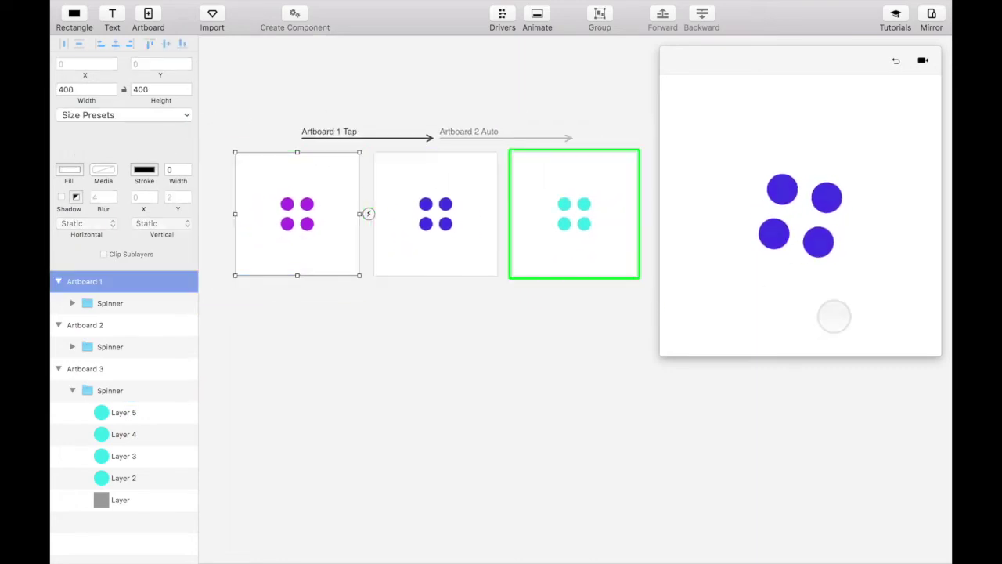
Add an Auto transition from Artboard 3 to a new duplicate artboard
scroll(610, 330, right, 3)
click(534, 287)
click(565, 247)
click(583, 319)
scroll(526, 276, right, 3)
Change the fill of the four circles in Artboard 4's Spinner group to yellow
click(529, 276)
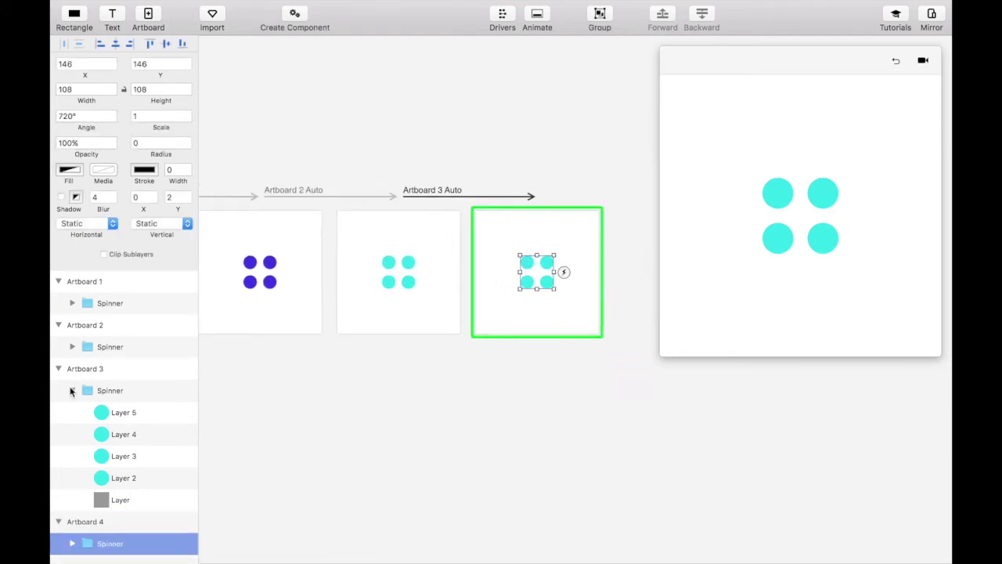
click(72, 391)
click(72, 434)
click(122, 457)
shift+click(126, 516)
click(69, 170)
drag(108, 275, 82, 276)
click(501, 380)
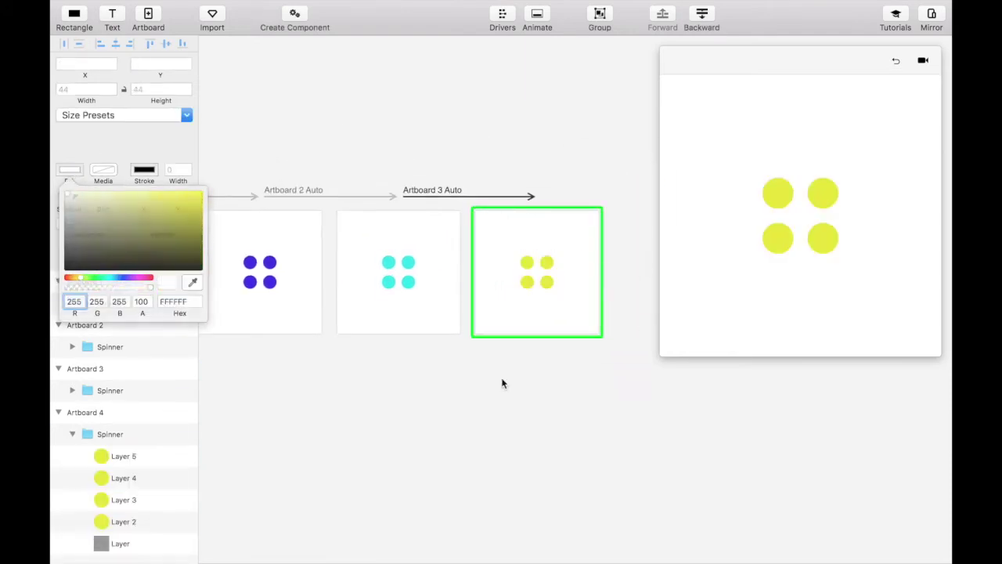
Set the angle of Artboard 4's Spinner group to 1080° and preview the full sequence from Artboard 1
click(75, 433)
click(95, 436)
click(71, 118)
text(3)
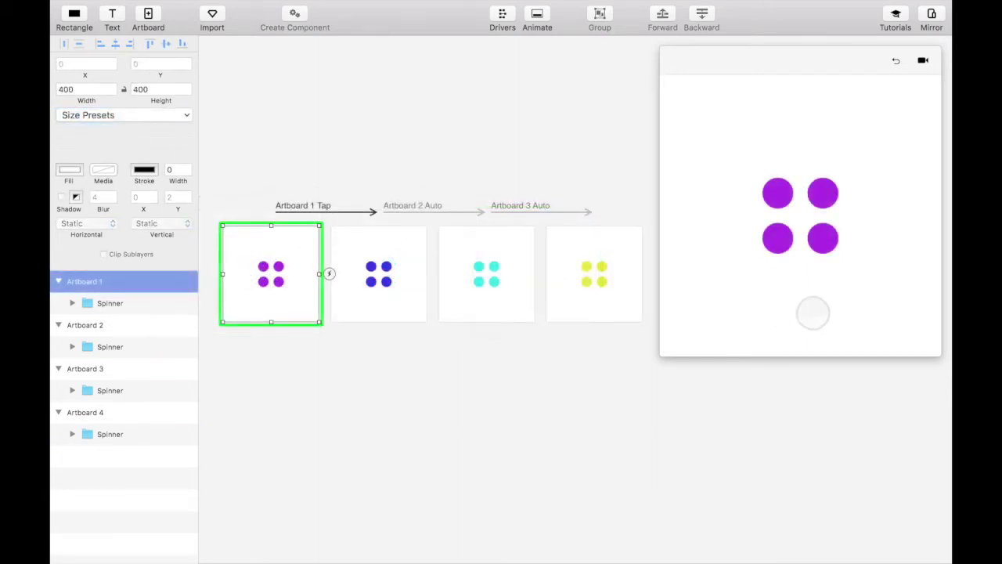
click(849, 300)
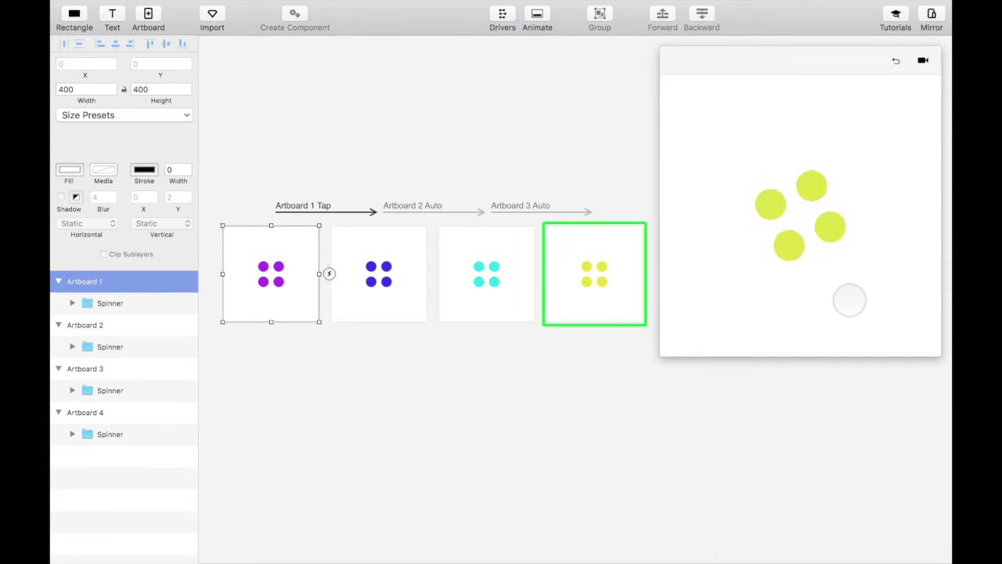
Apply Linear easing to all fill and angle animations of the Artboard 1 Tap transition
click(340, 212)
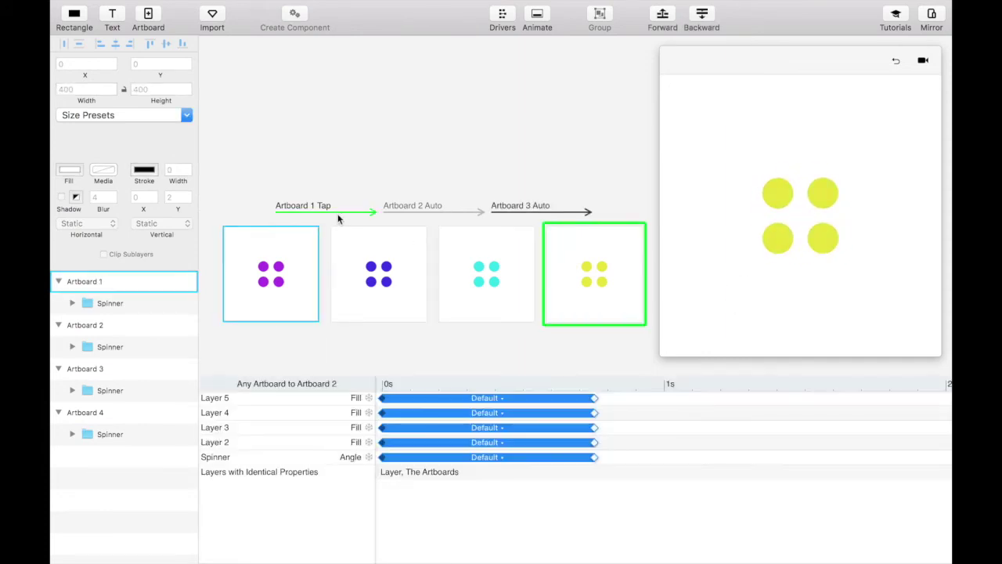
drag(408, 394, 408, 394)
click(495, 399)
click(402, 317)
Apply Linear easing to all fill and angle animations of the Artboard 2 Auto transition
click(398, 212)
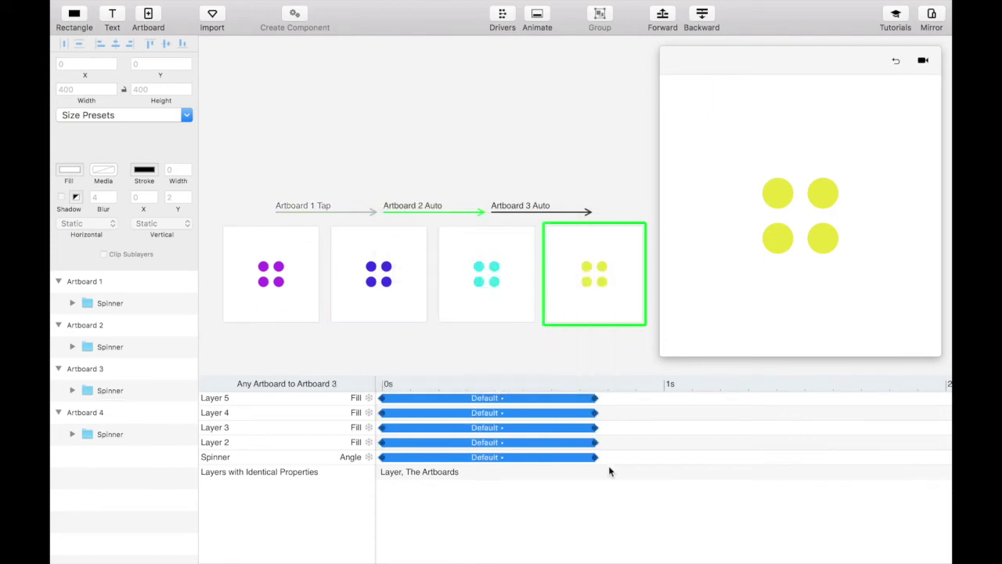
drag(610, 468, 376, 386)
click(494, 402)
click(397, 319)
Apply Linear easing to all fill and angle animations of the Artboard 3 Auto transition and preview the sequence from Artboard 1
click(512, 207)
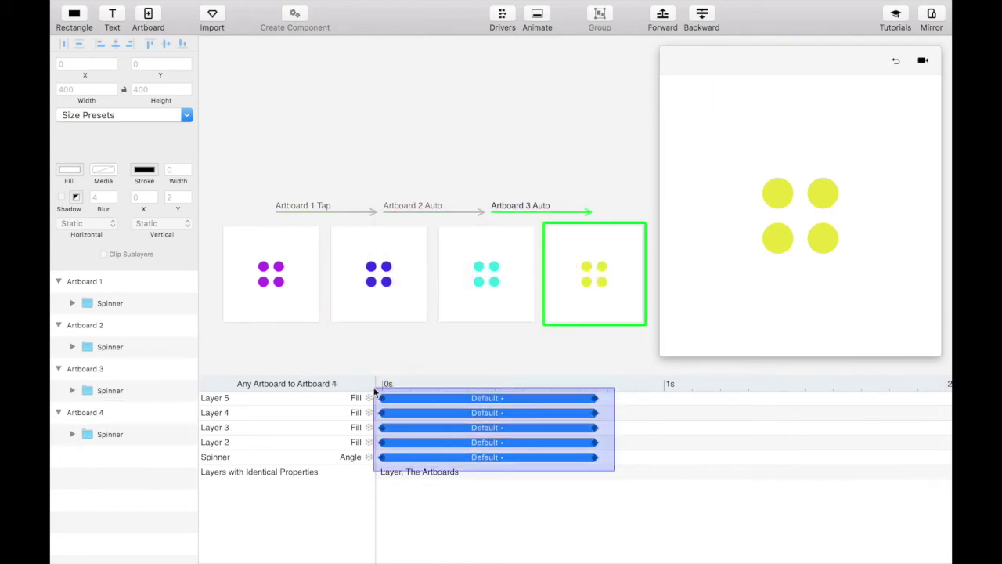
click(501, 404)
click(403, 320)
click(253, 259)
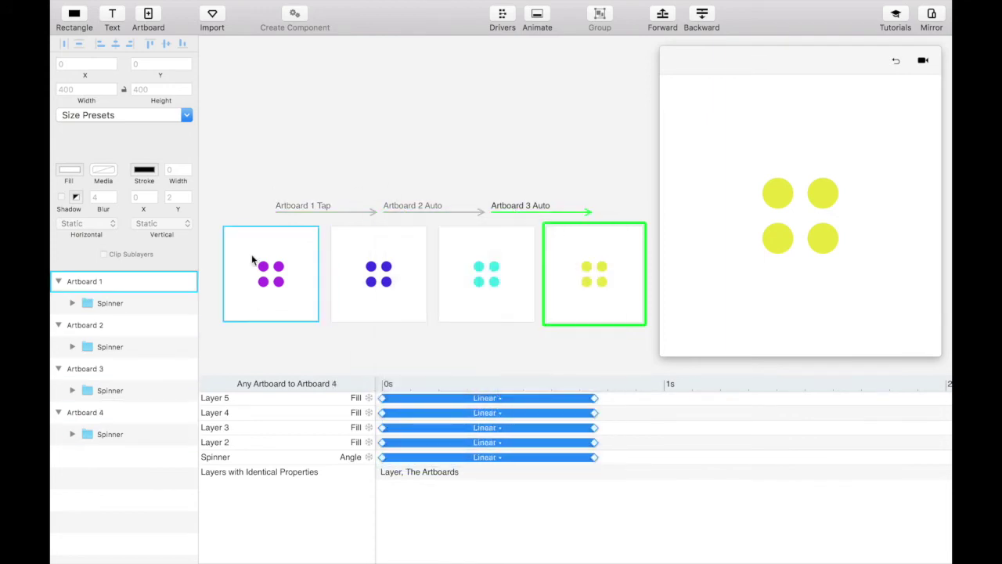
click(252, 259)
click(847, 299)
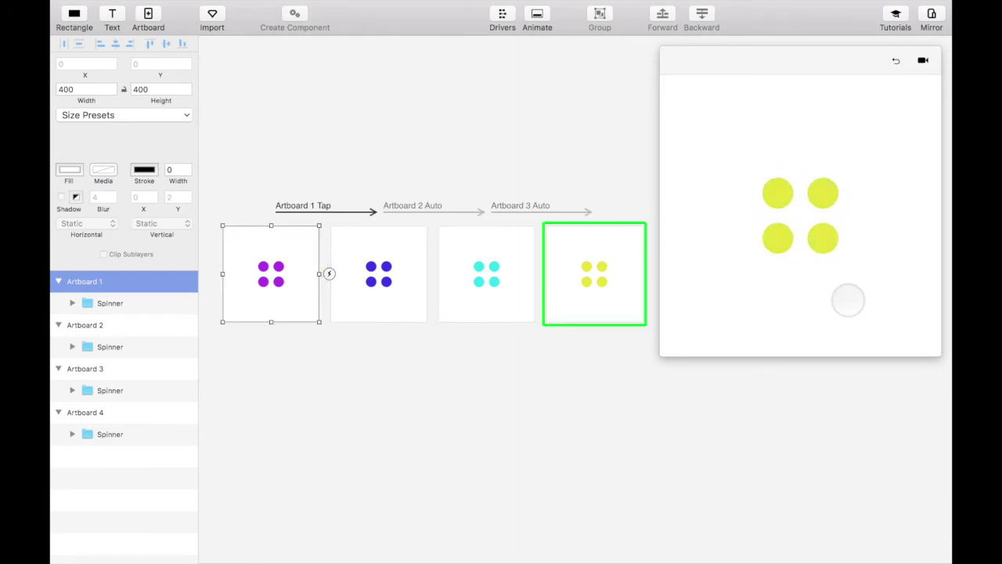
Redirect Artboard 1's Tap transition to a new duplicate of Artboard 1 inserted directly after it
click(304, 238)
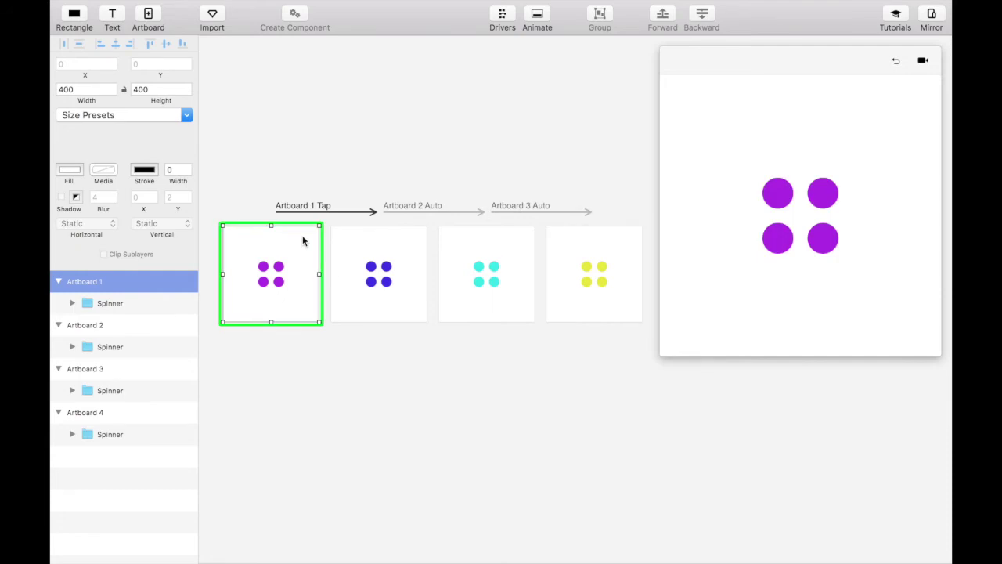
click(329, 274)
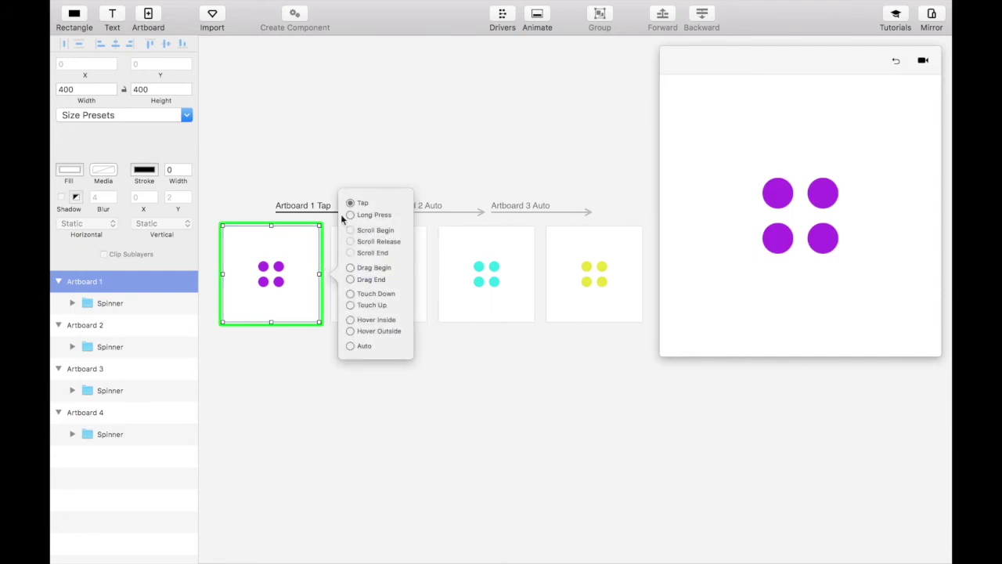
drag(307, 228, 280, 249)
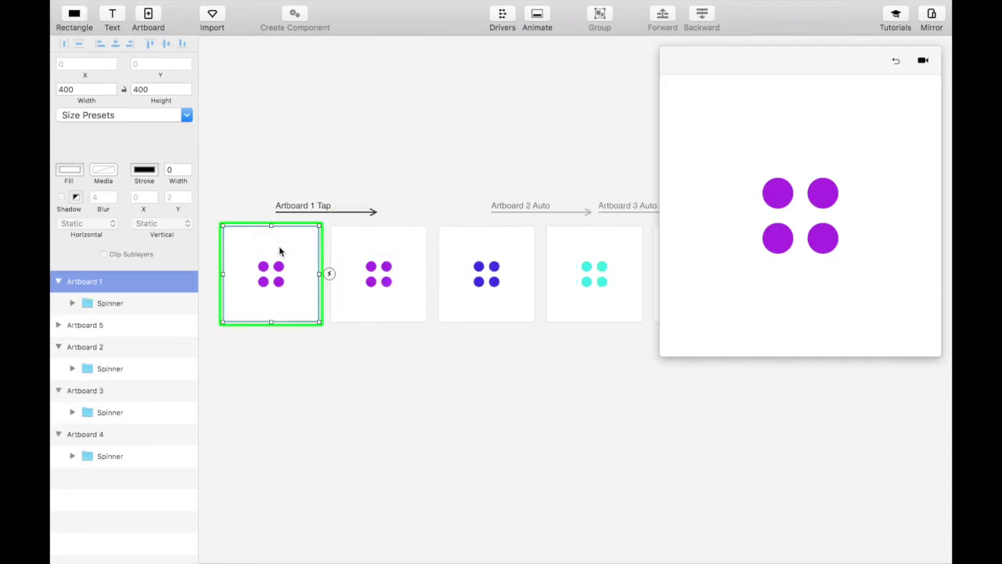
Change the fill of the four circles in Artboard 1's Spinner group to magenta
click(72, 303)
click(119, 324)
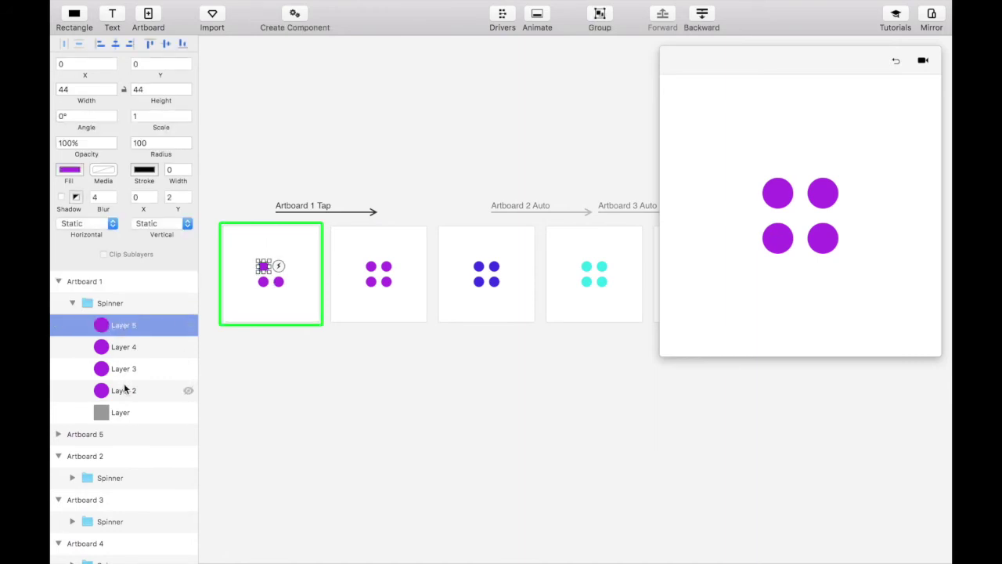
shift+click(124, 390)
click(69, 169)
drag(134, 283, 138, 283)
click(248, 315)
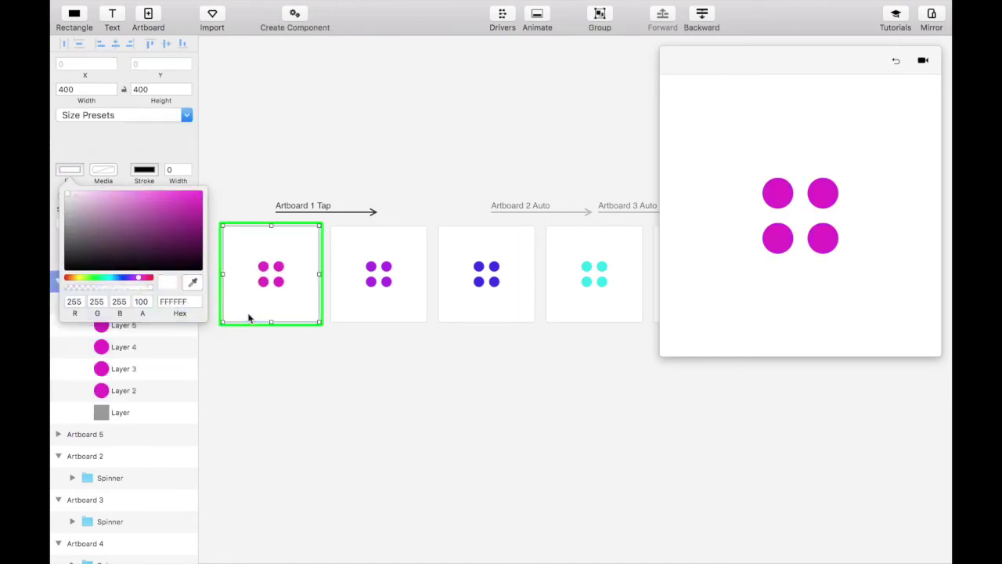
Set Artboard 1's Spinner group to an angle of -70° and a scale of 0
click(99, 304)
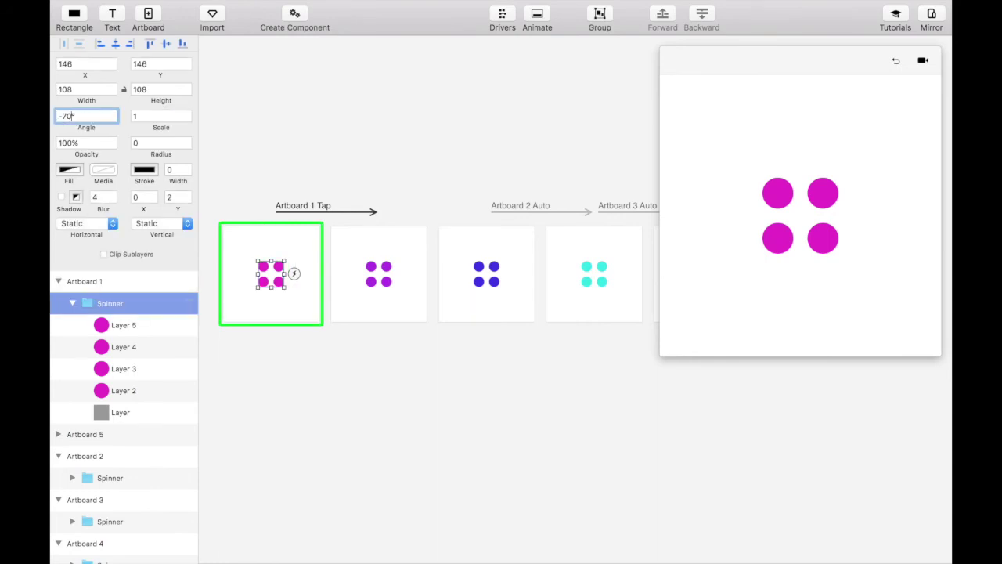
text(-70)
key(Return)
key(Tab)
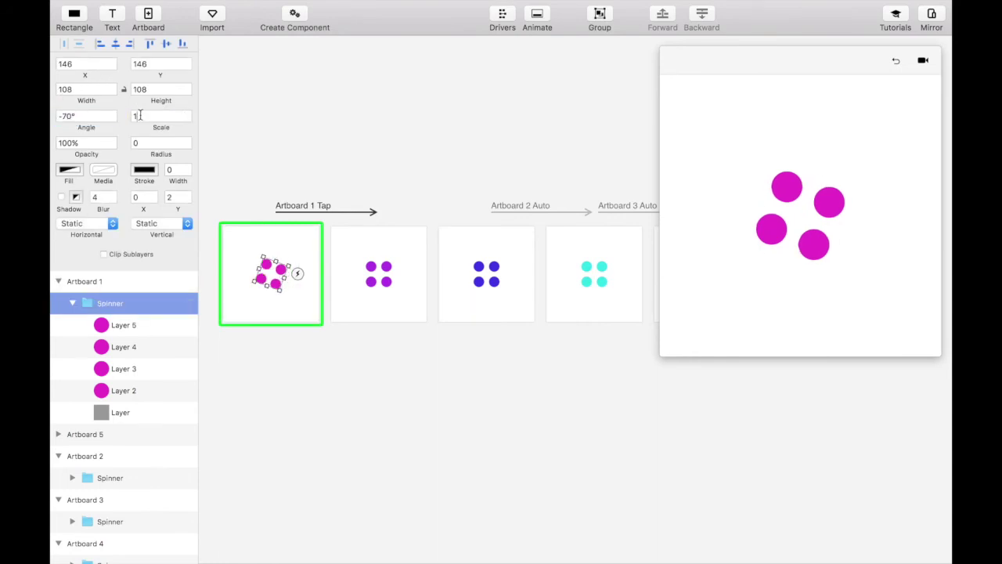
key(Return)
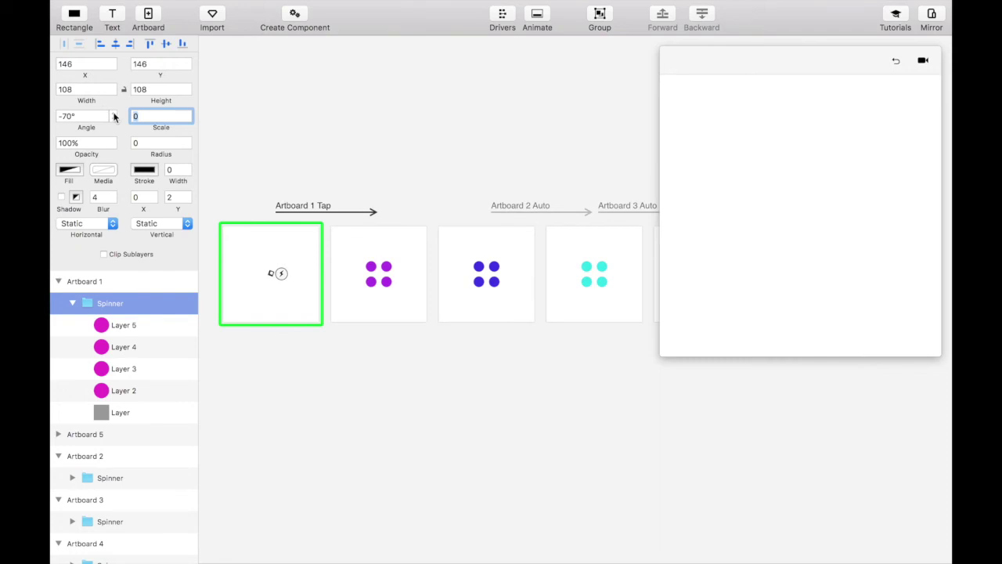
Apply Ease In to all fill, angle and scale animations of the Artboard 1 Tap transition
click(294, 210)
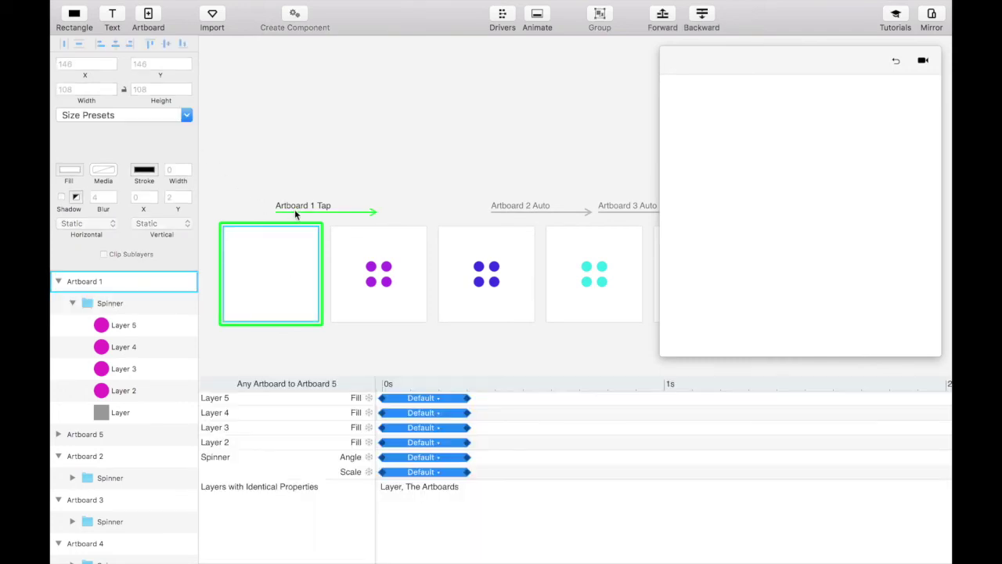
drag(489, 483, 375, 376)
click(437, 398)
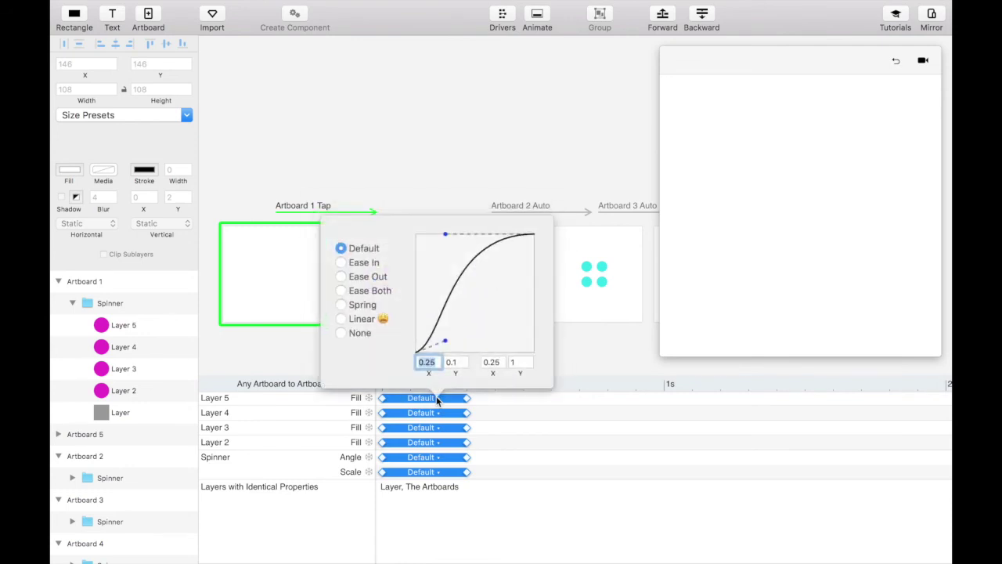
click(342, 263)
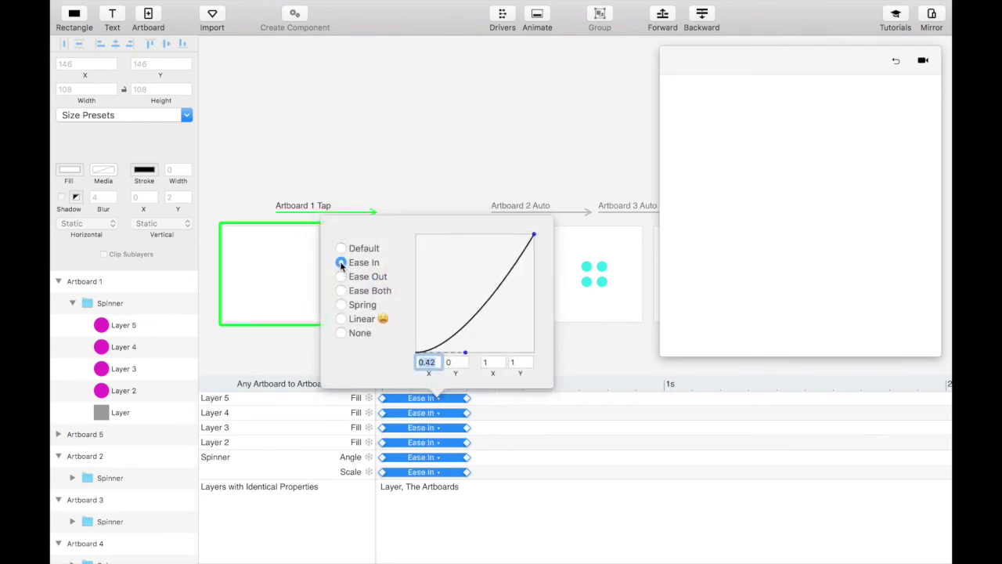
click(365, 187)
Add an Auto transition from Artboard 5 to Artboard 2 and preview the sequence from Artboard 1
click(385, 237)
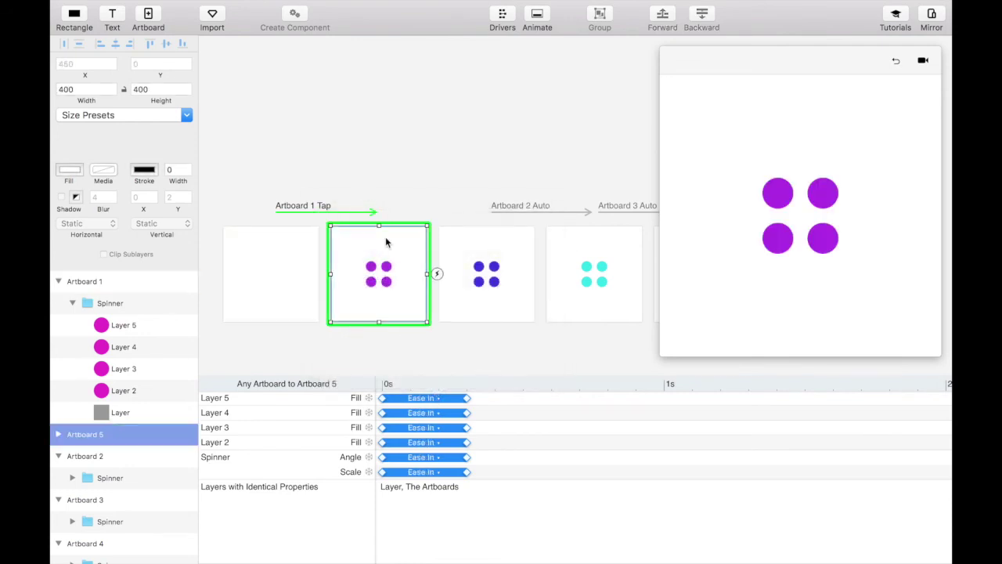
click(437, 274)
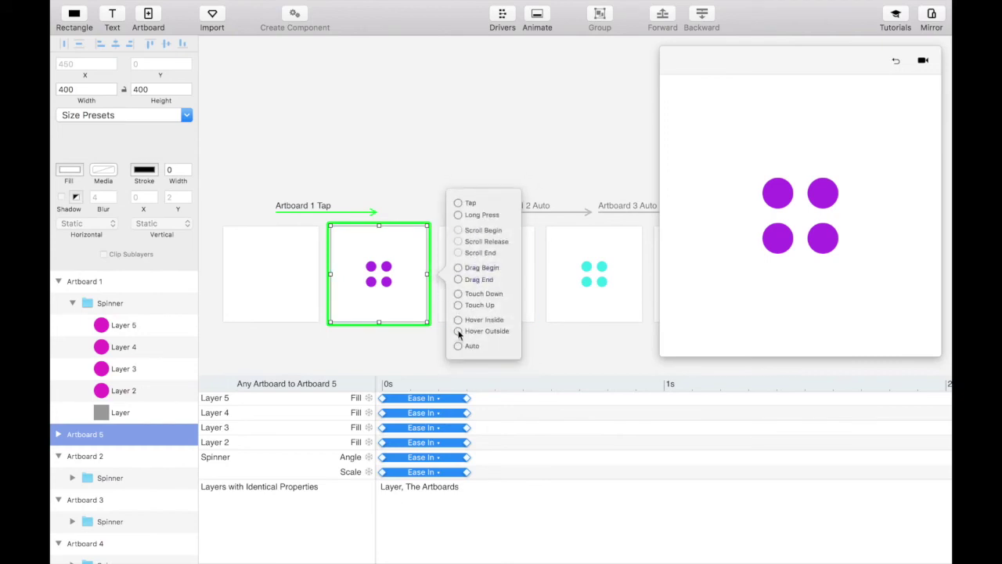
drag(493, 296, 513, 276)
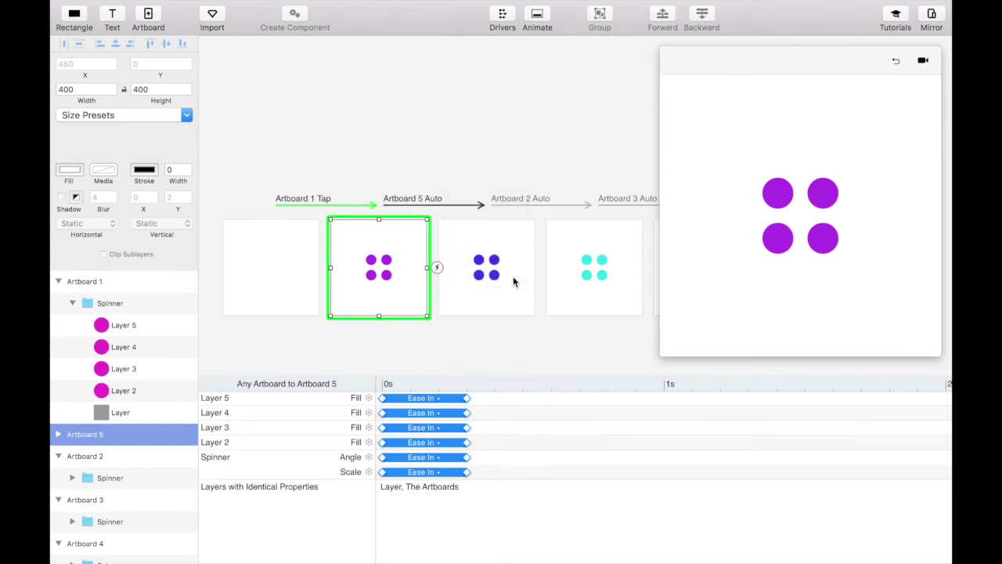
click(304, 241)
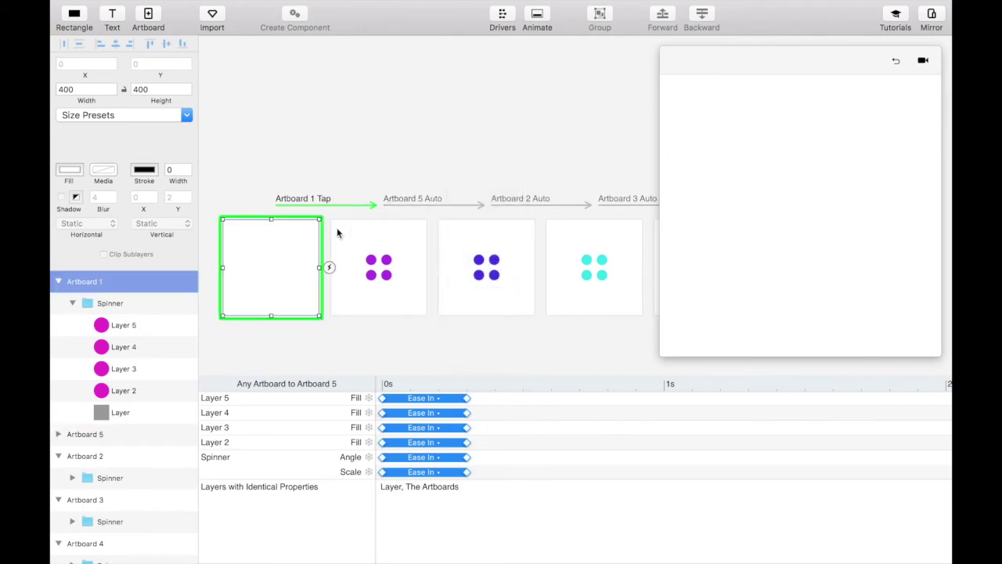
click(788, 287)
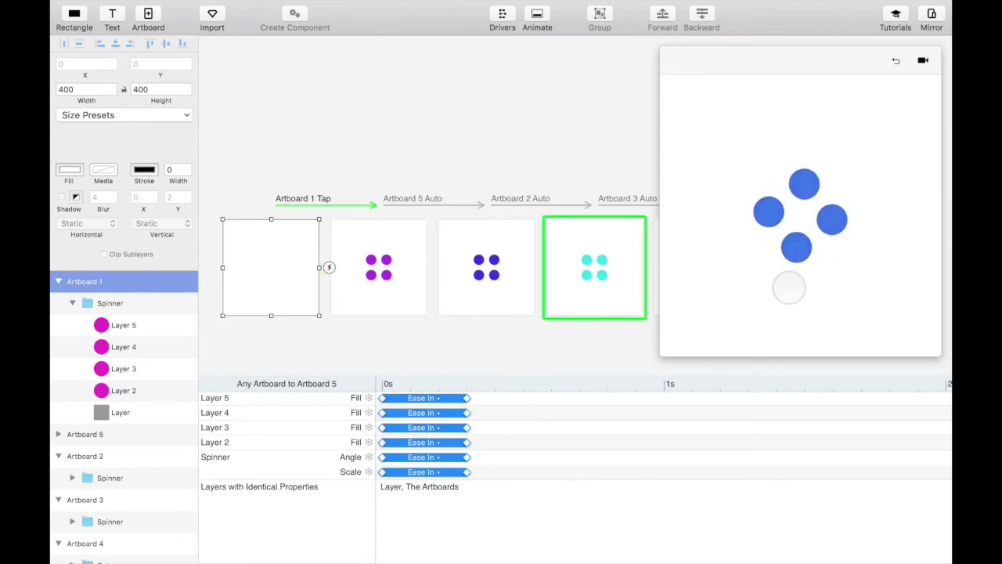
Add an Auto transition from Artboard 4 to a new duplicate artboard
scroll(586, 287, right, 5)
click(455, 222)
click(495, 252)
drag(514, 323, 475, 259)
Change the fill of the four circles in Artboard 6's Spinner group to orange, hex E88F21
click(532, 251)
click(72, 552)
scroll(86, 544, down, 5)
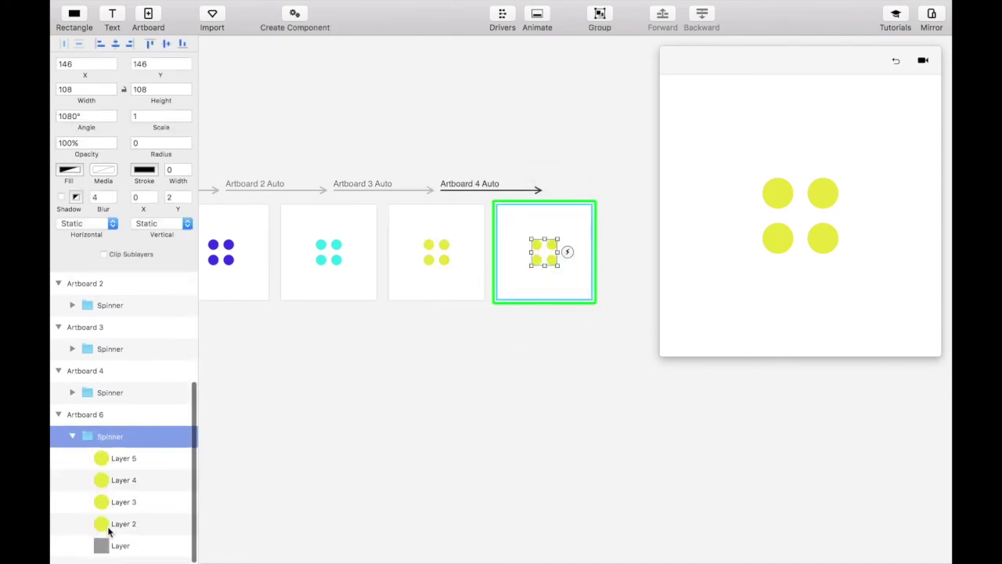
click(121, 467)
shift+click(121, 536)
click(69, 170)
drag(78, 276, 75, 276)
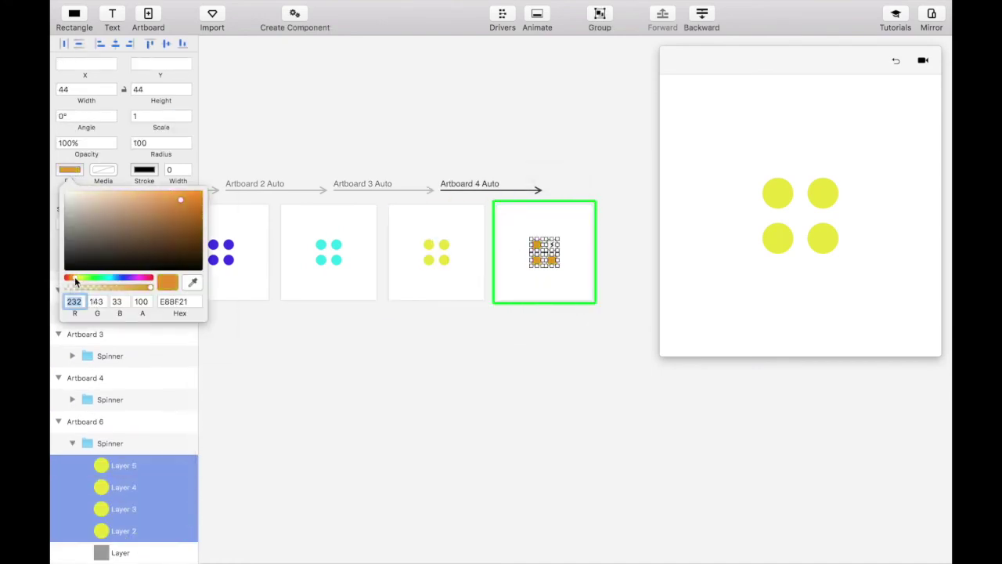
click(492, 323)
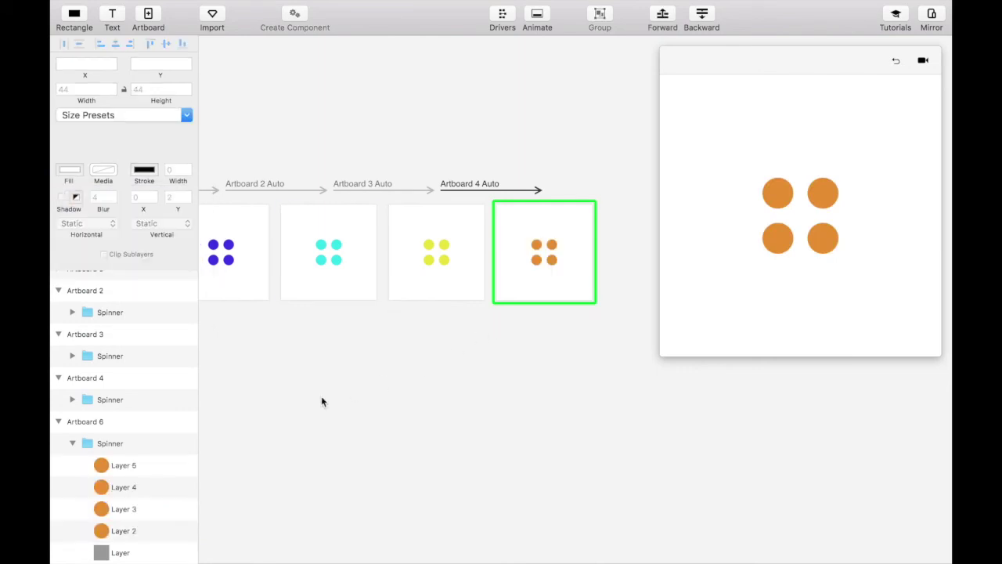
Set Artboard 6's Spinner group to a scale of 0 and an angle of 1150°
click(118, 443)
click(137, 117)
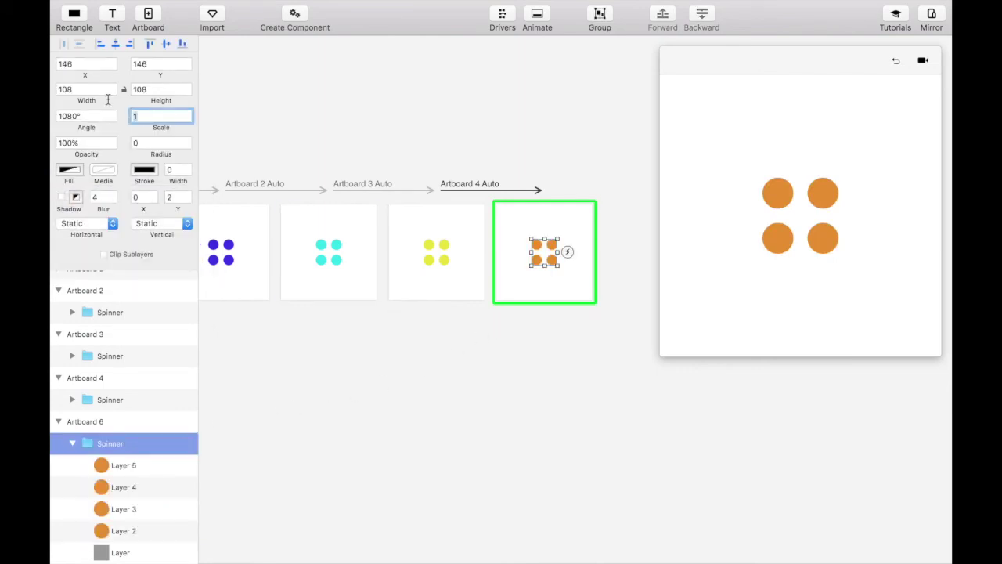
text(0)
key(Return)
click(76, 116)
text(+)
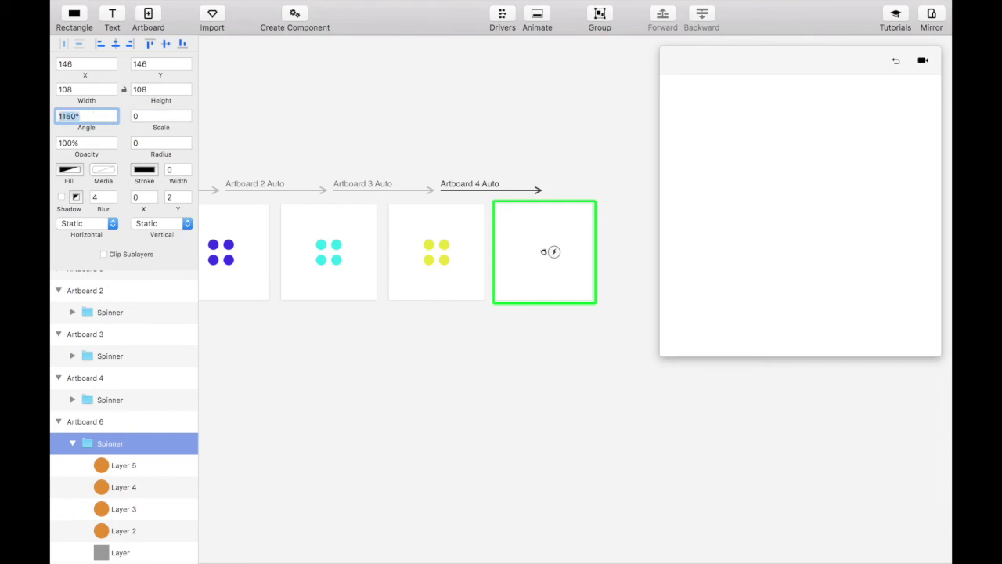
Apply Ease Out to the Artboard 4 Auto transition's fill and angle animations, shorten them to the scale animation's length, and preview from Artboard 1
click(464, 187)
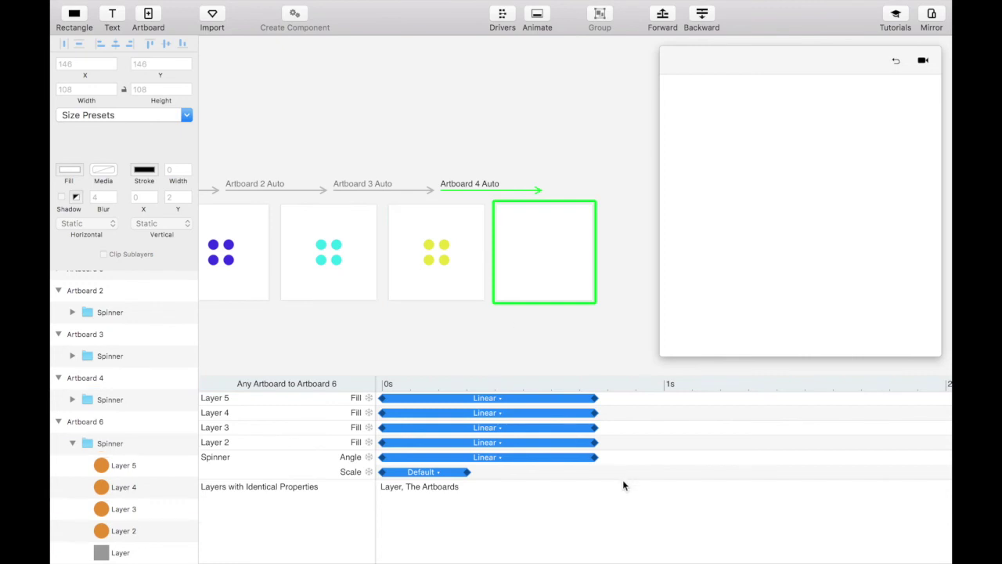
click(485, 398)
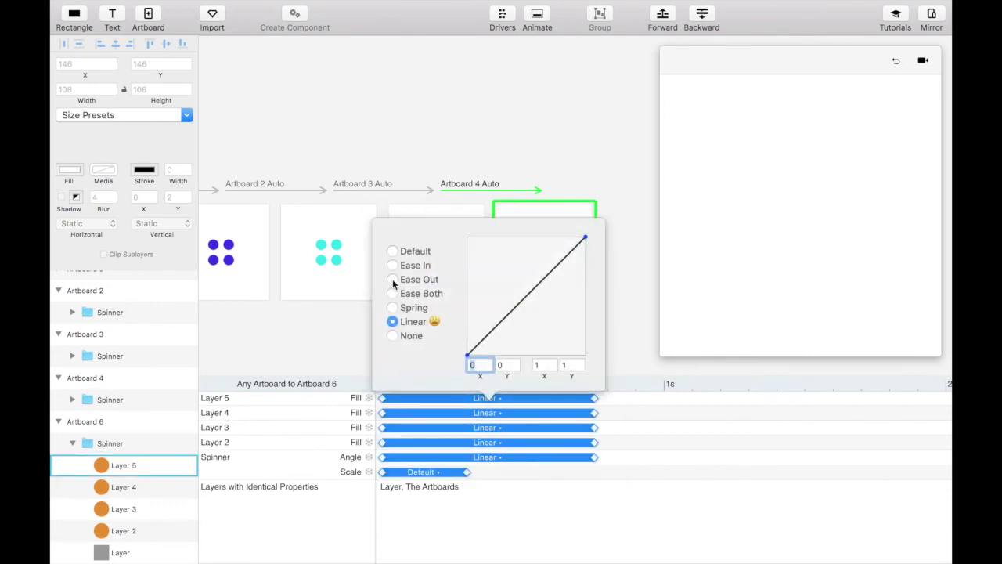
click(393, 279)
drag(613, 473, 570, 397)
drag(594, 398, 468, 399)
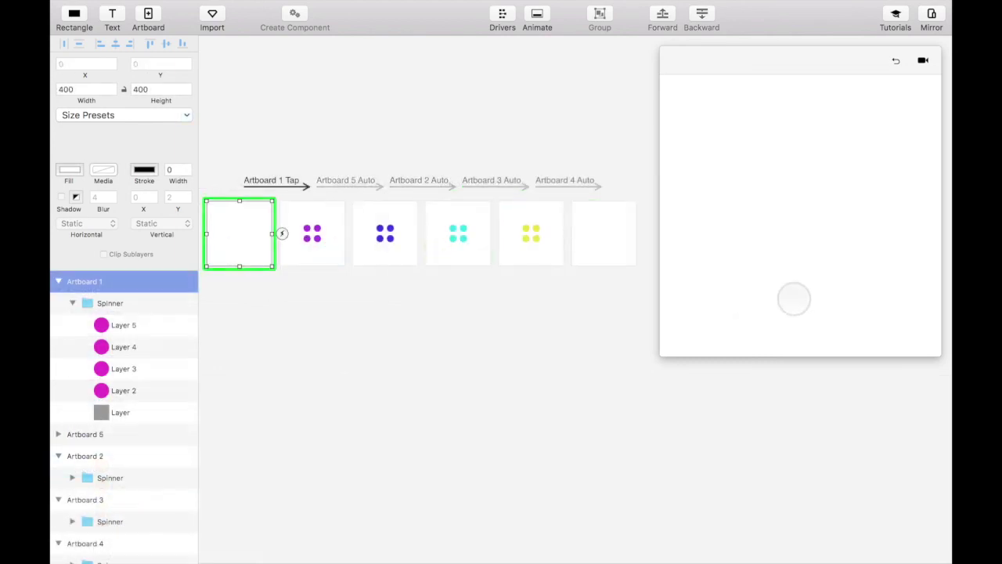
click(796, 298)
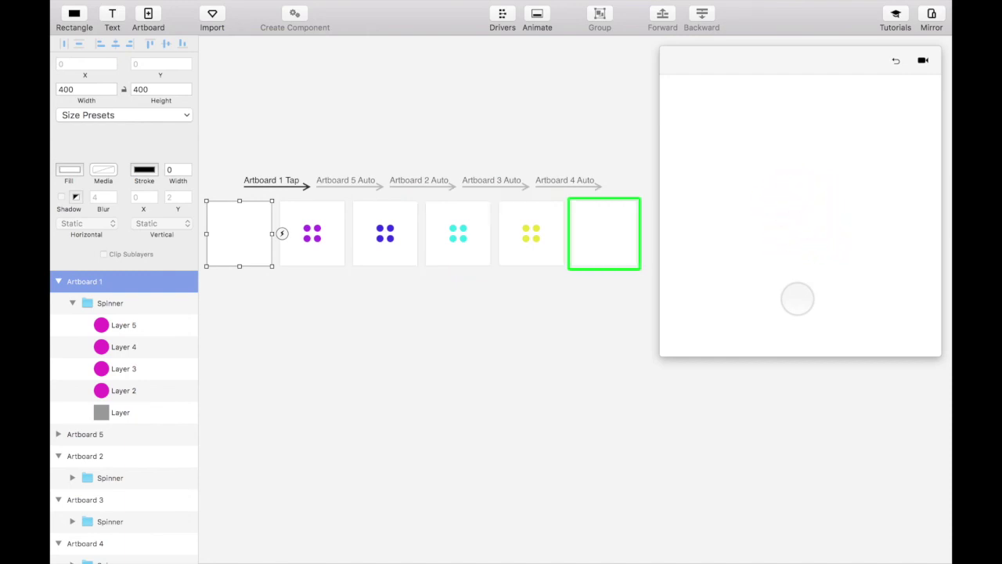
Start a new transition from Artboard 6 by opening its trigger options
click(633, 230)
click(650, 233)
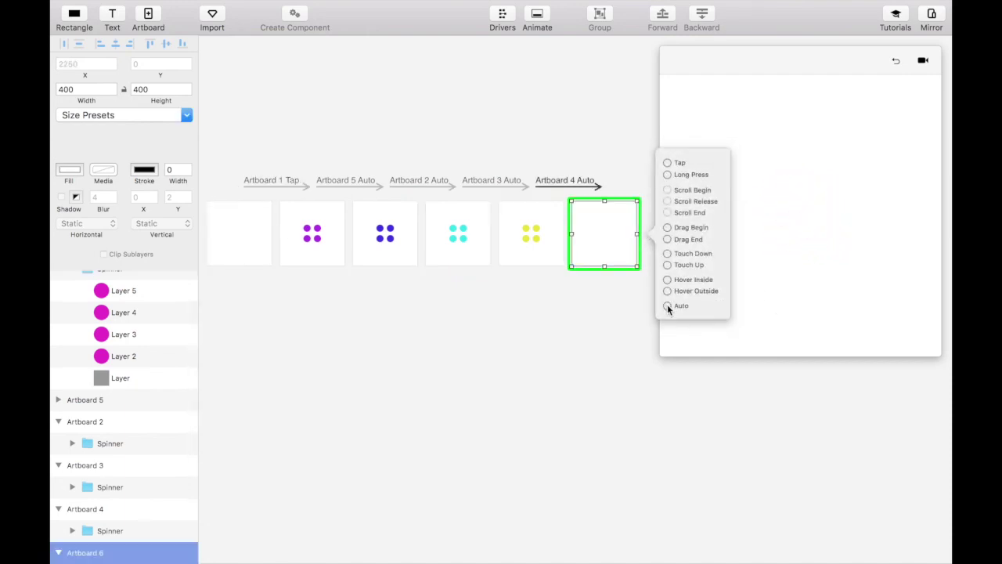